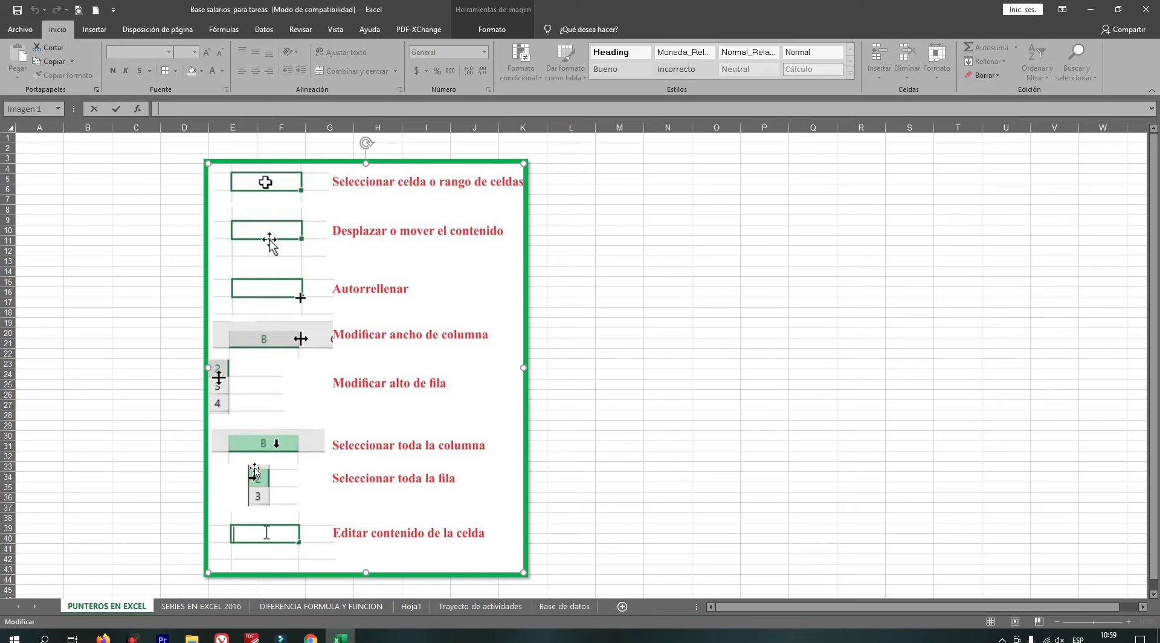
# On the SERIES EN EXCEL 2016 sheet, enter enero in the first cell of the MES column.
pyautogui.scroll(-2, 367, 535)
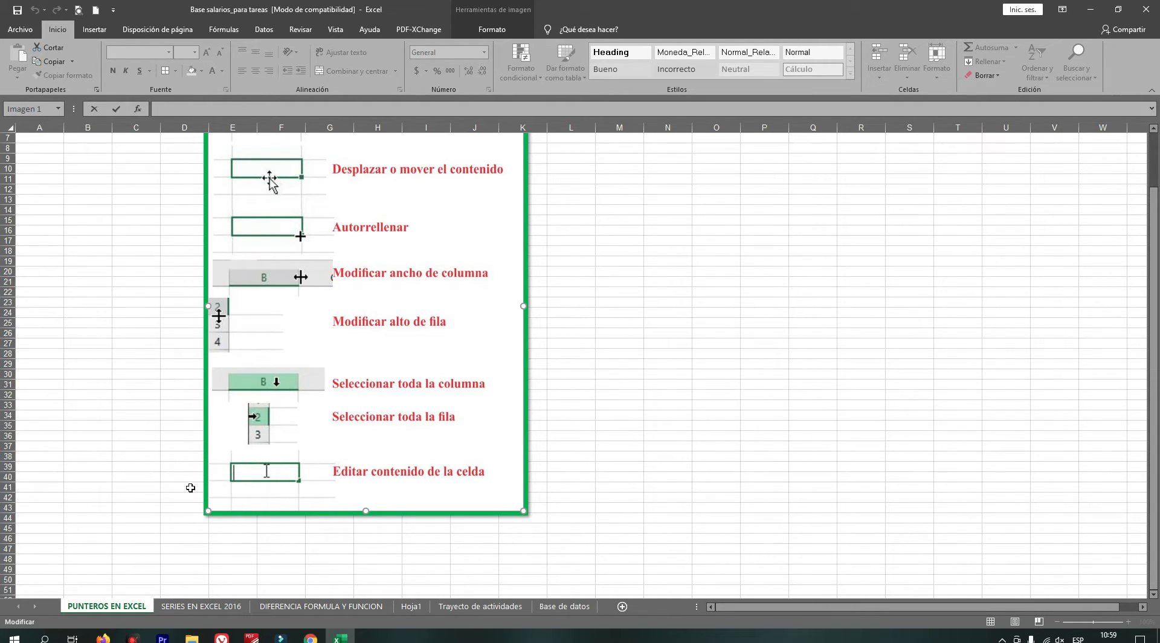
pyautogui.click(210, 606)
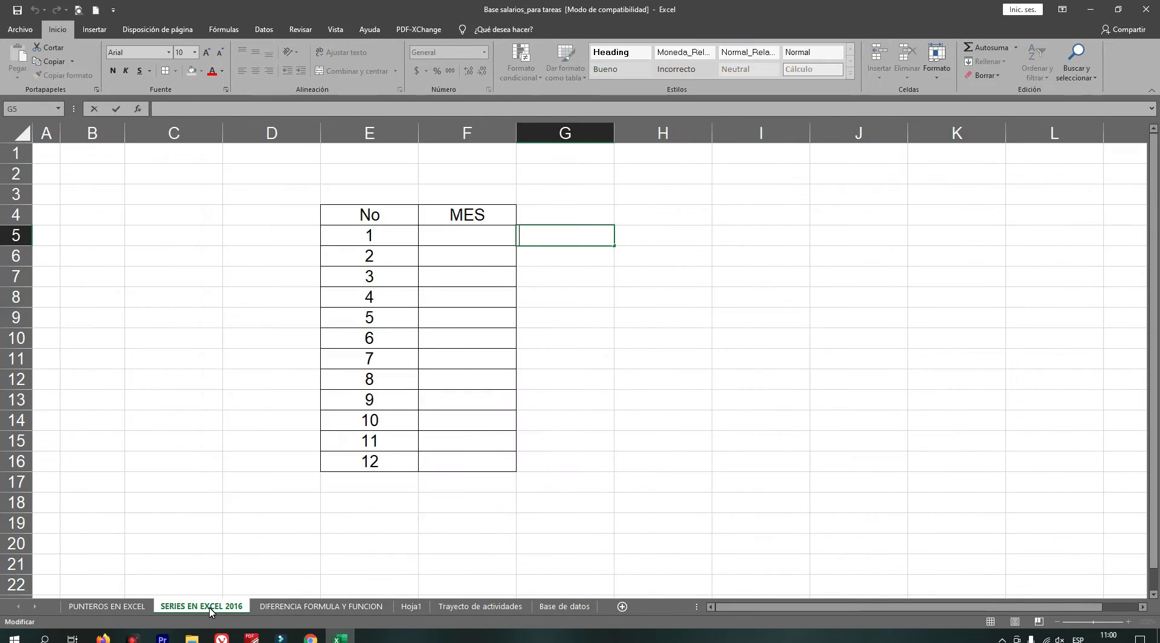
pyautogui.click(484, 233)
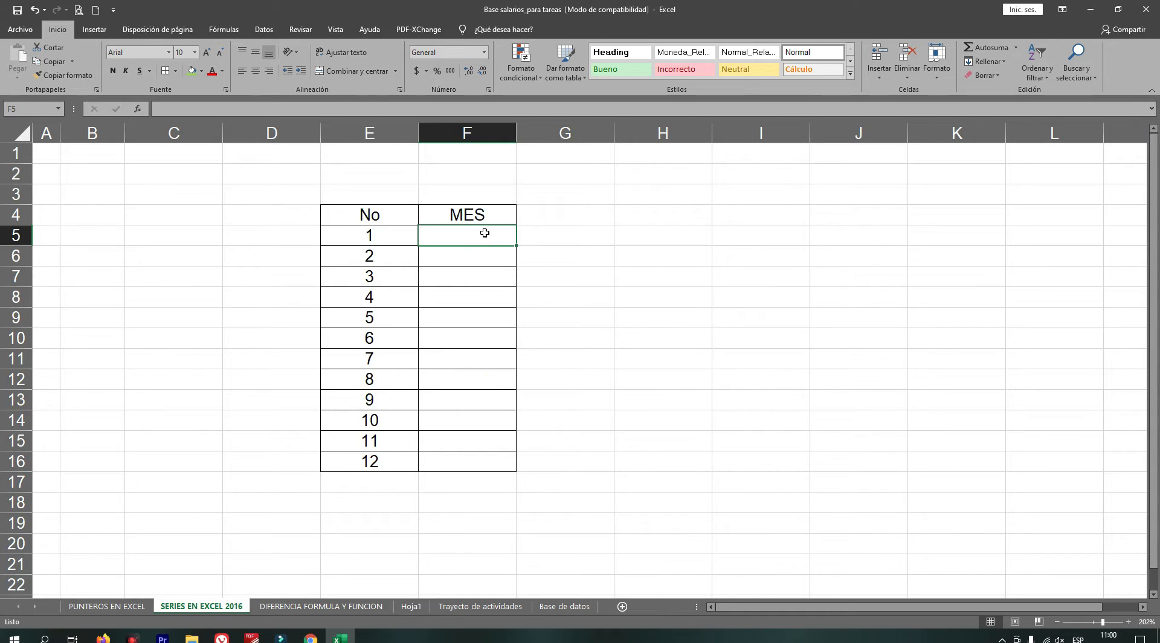
pyautogui.write('en')
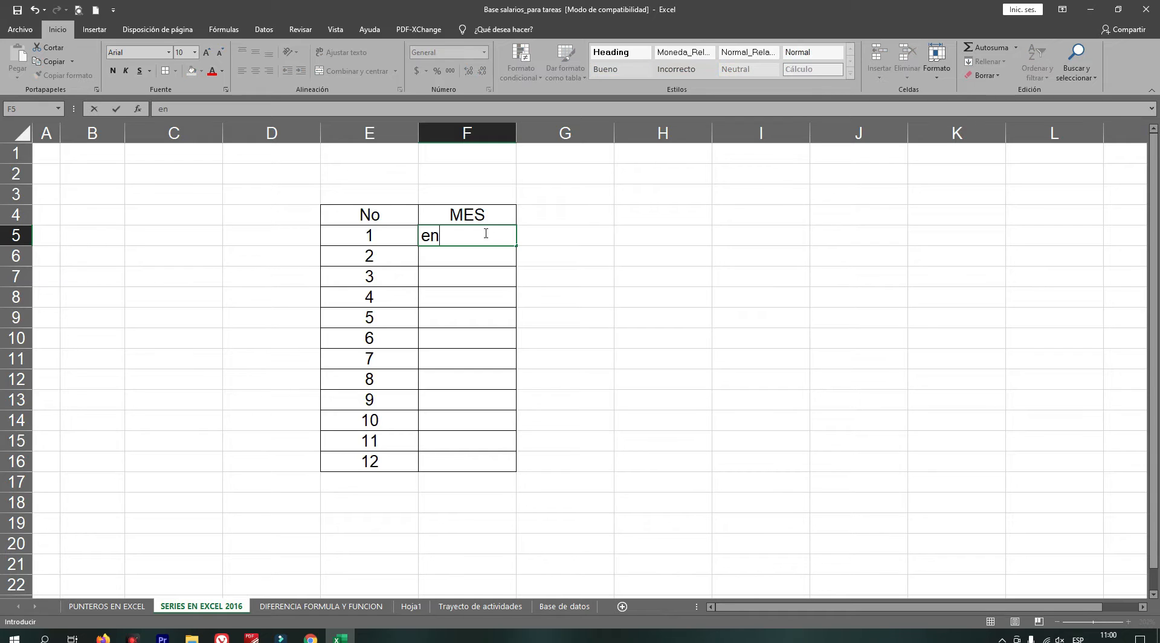
pyautogui.write('ero')
pyautogui.click(447, 253)
# Autofill the month series from enero down to row 16 of the MES column.
pyautogui.click(505, 235)
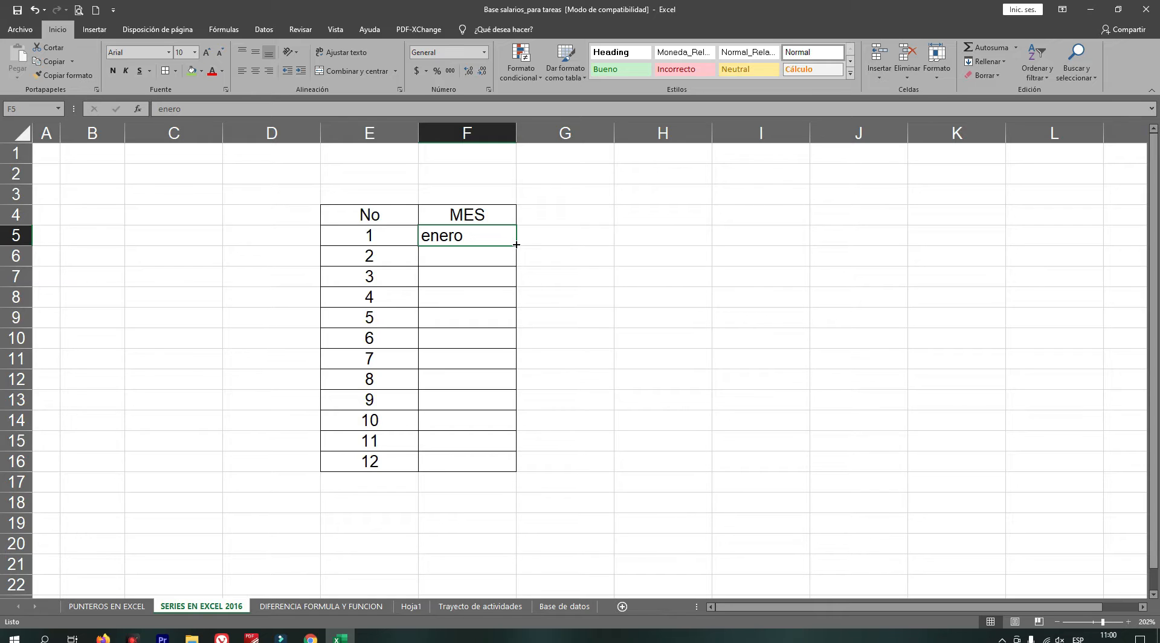
pyautogui.moveTo(516, 244); pyautogui.dragTo(517, 470)
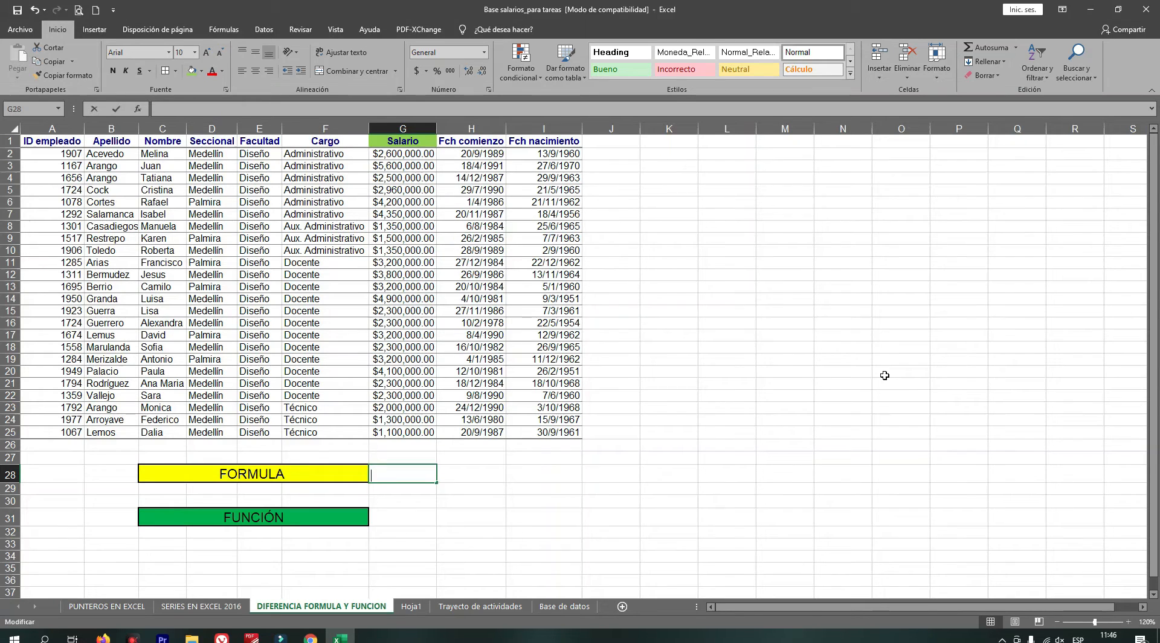
# In the cell beside FORMULA, build the formula =G2+G3+…+G25 adding each Salario cell one by one.
pyautogui.press('F2')
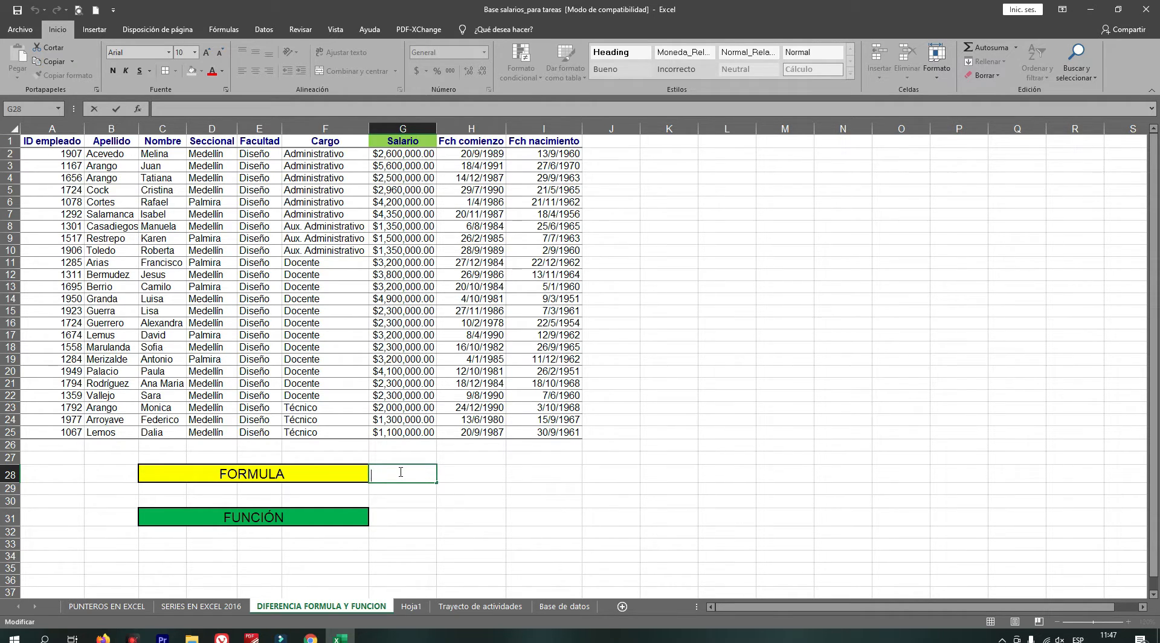
pyautogui.write('=')
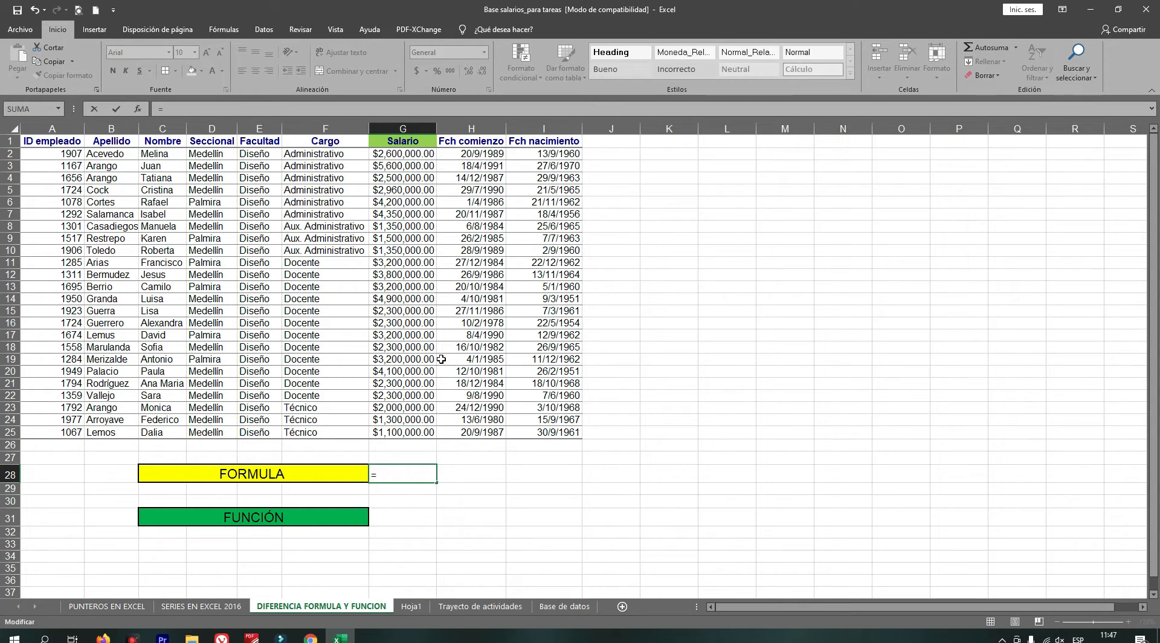
pyautogui.click(395, 154)
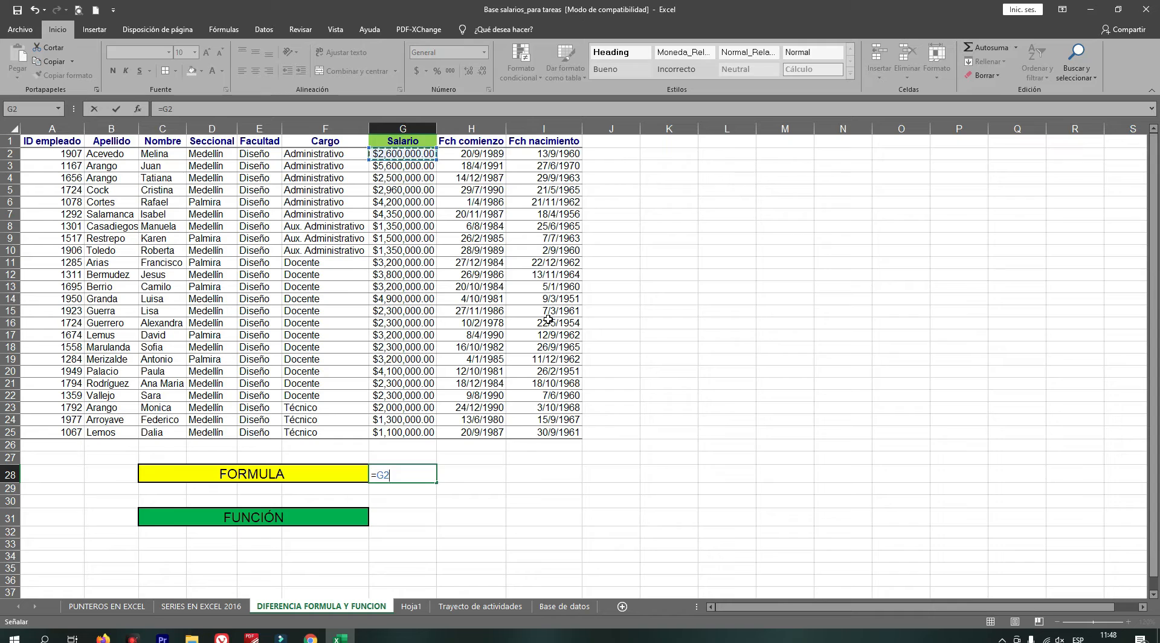
pyautogui.write('+')
pyautogui.click(405, 165)
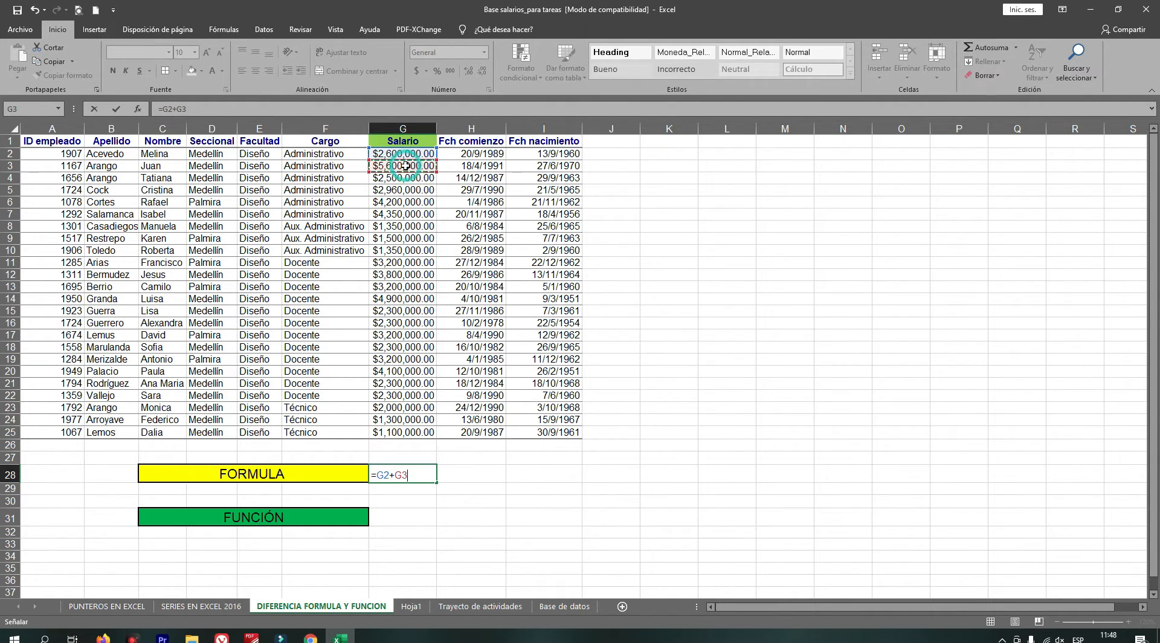
pyautogui.write('+')
pyautogui.click(385, 178)
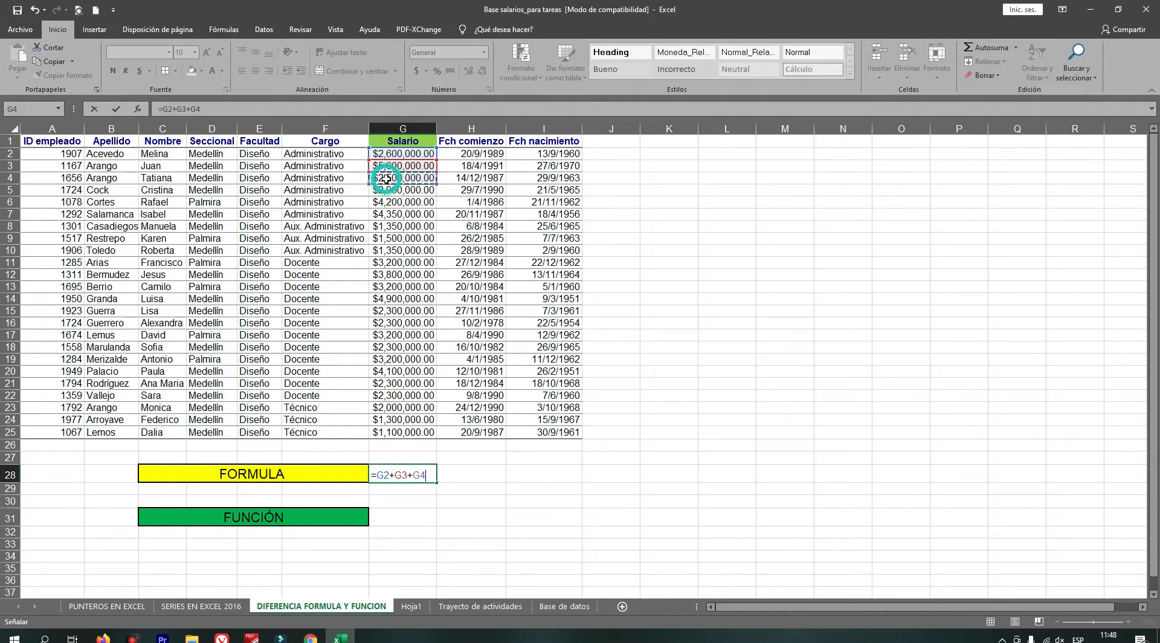
pyautogui.write('+')
pyautogui.click(387, 191)
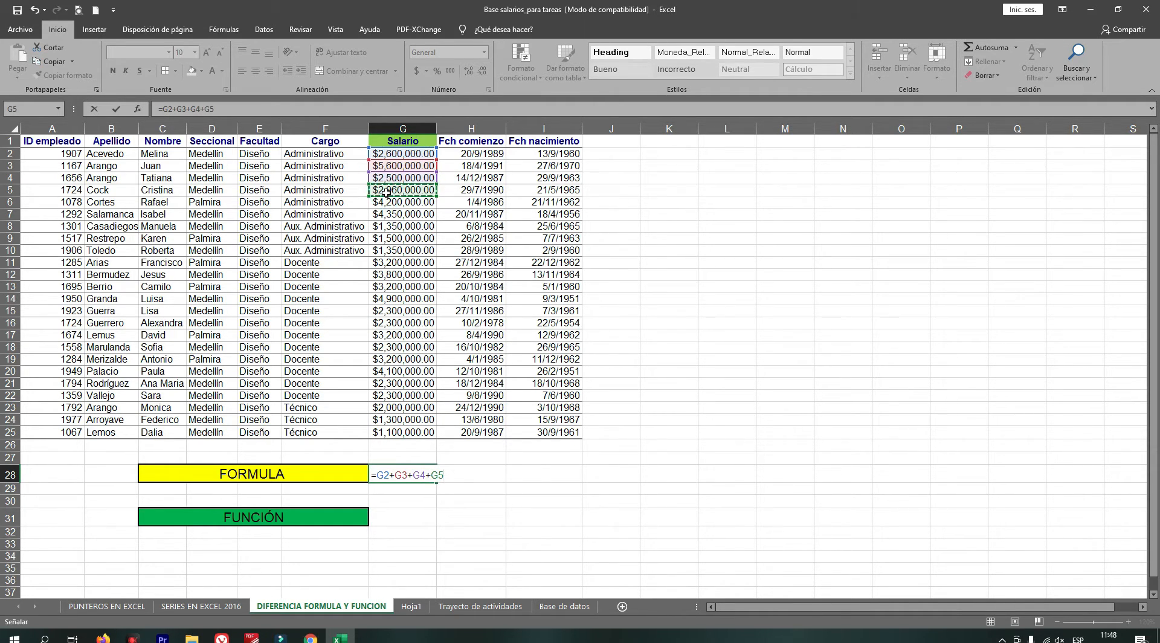
pyautogui.write('+')
pyautogui.click(390, 202)
pyautogui.write('+')
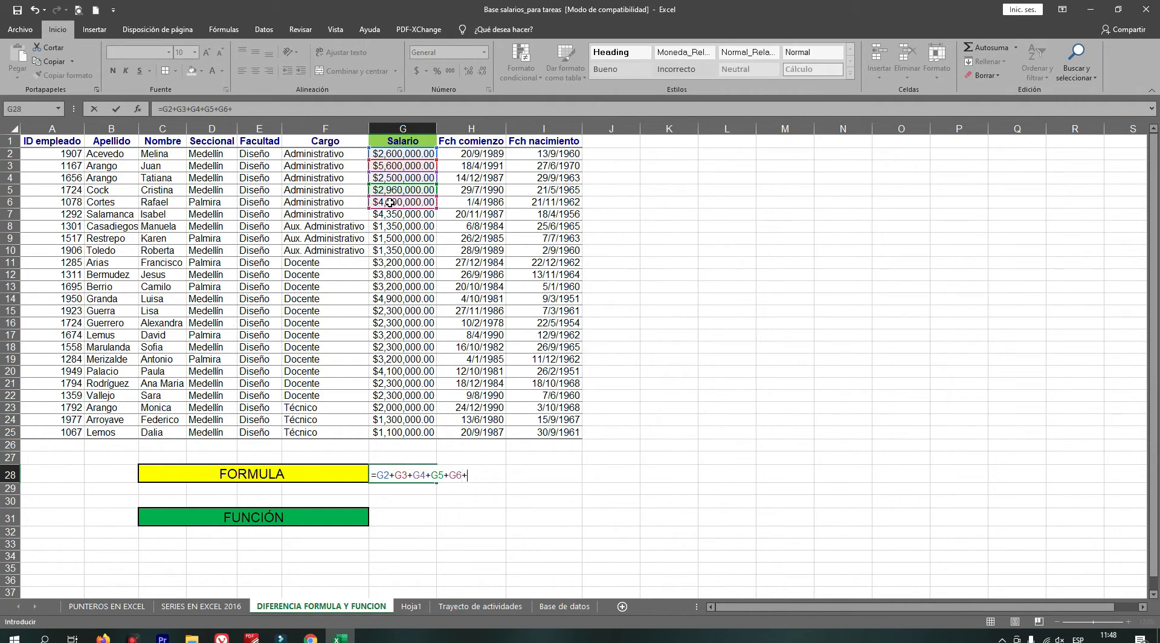
pyautogui.click(392, 215)
pyautogui.write('+')
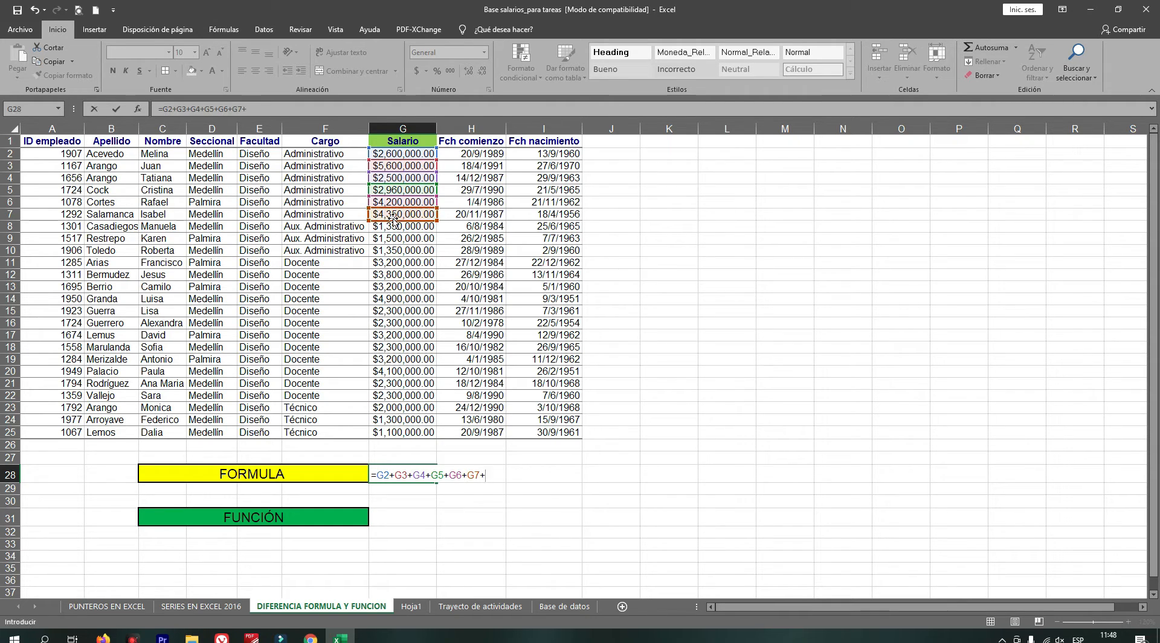
pyautogui.click(393, 226)
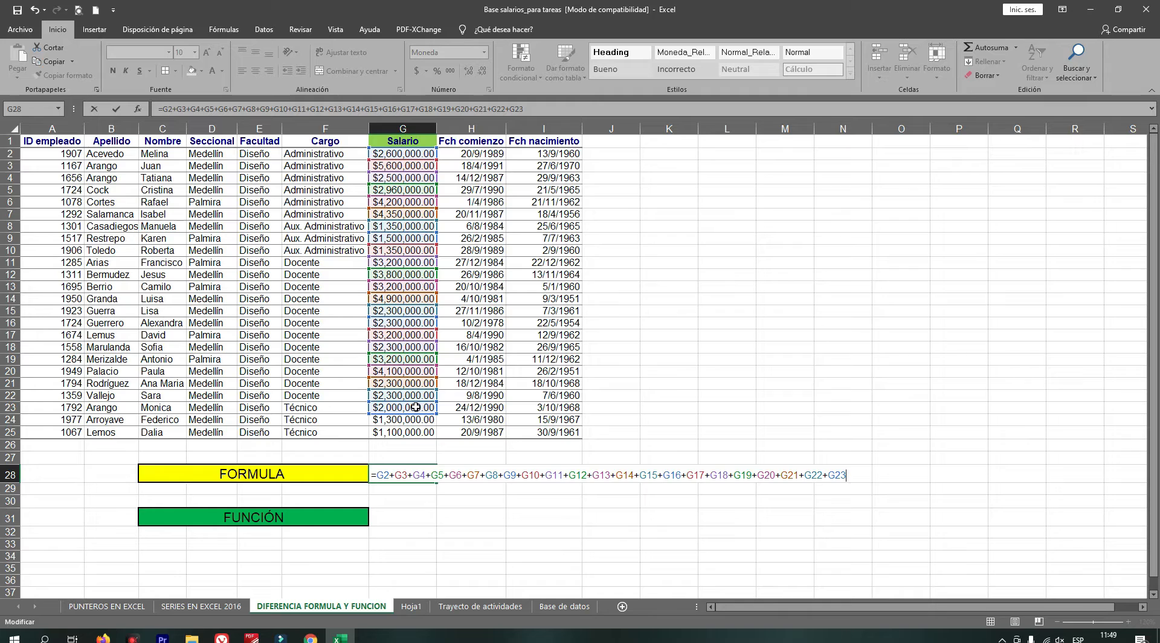
pyautogui.write('+')
pyautogui.click(382, 422)
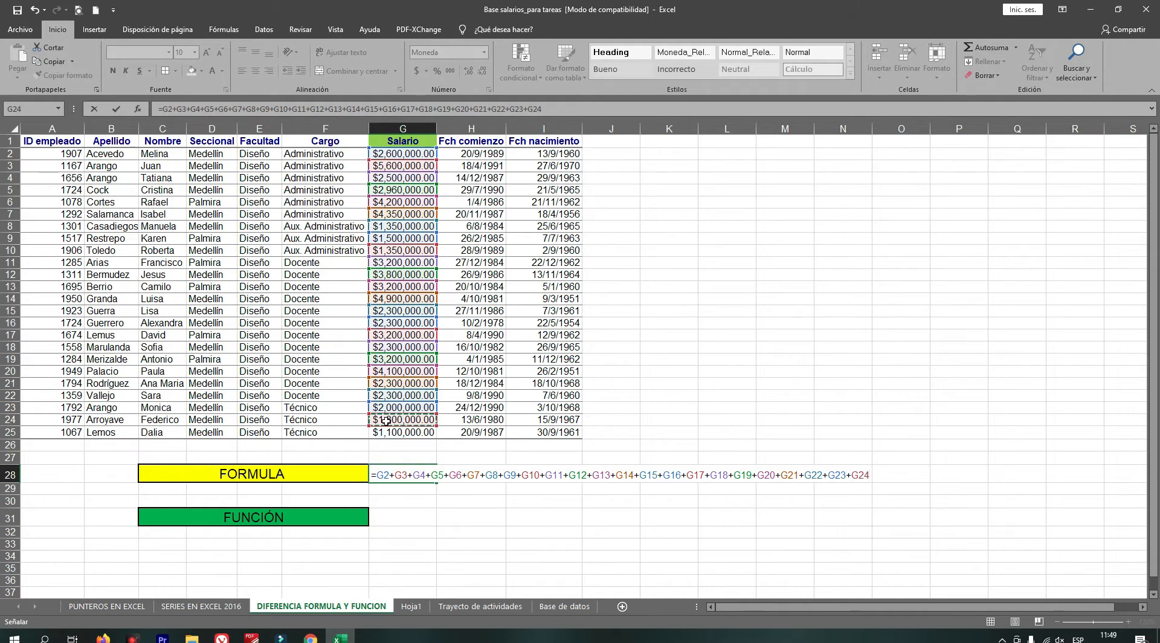
pyautogui.write('+')
pyautogui.click(390, 433)
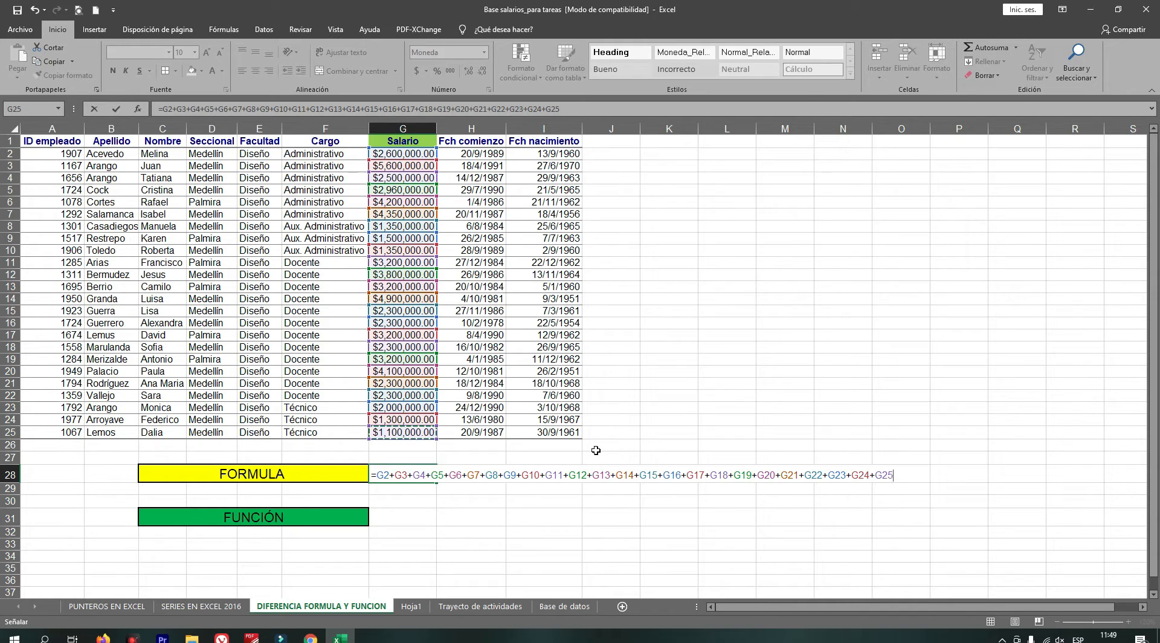
pyautogui.press('Return')
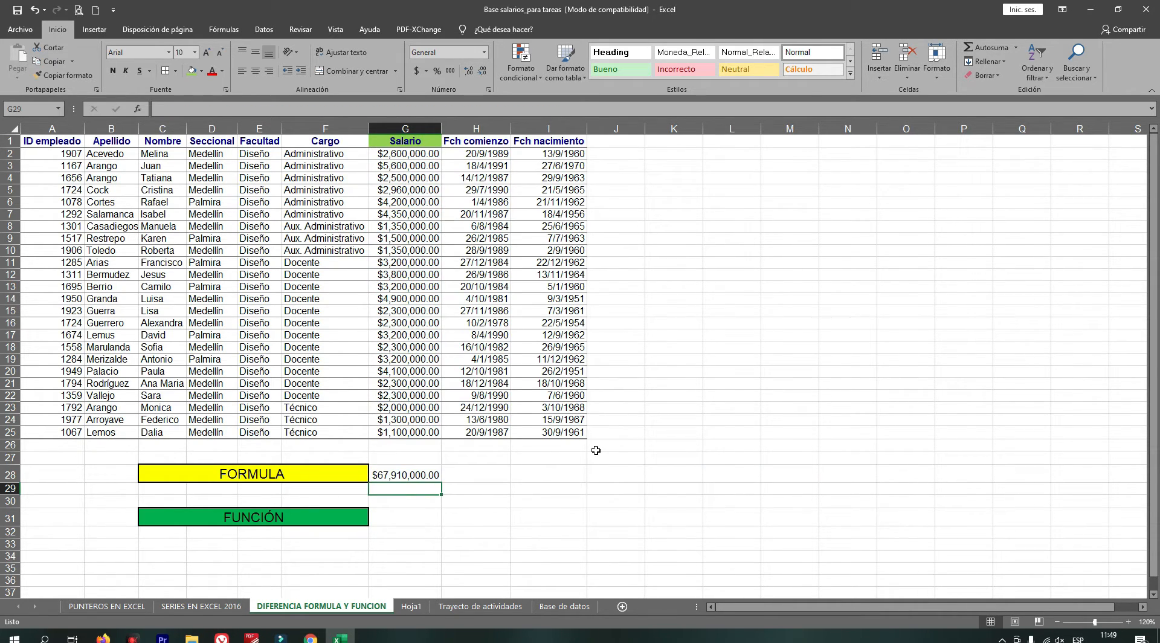
# Open the FORMULA result cell to inspect its formula.
pyautogui.click(392, 473)
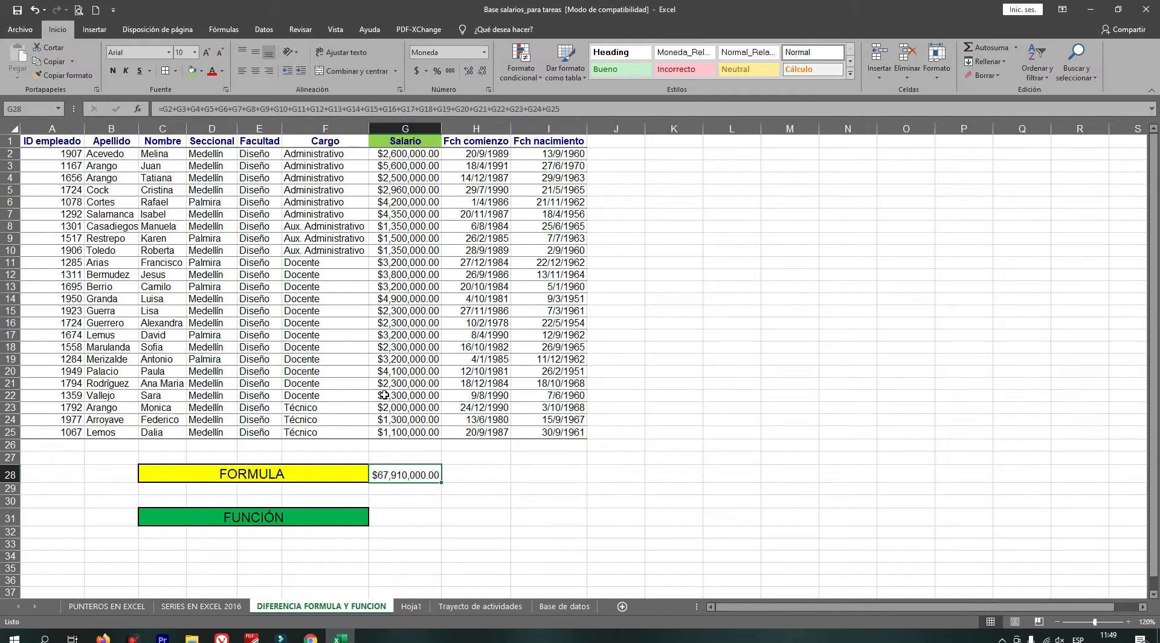
pyautogui.doubleClick(388, 474)
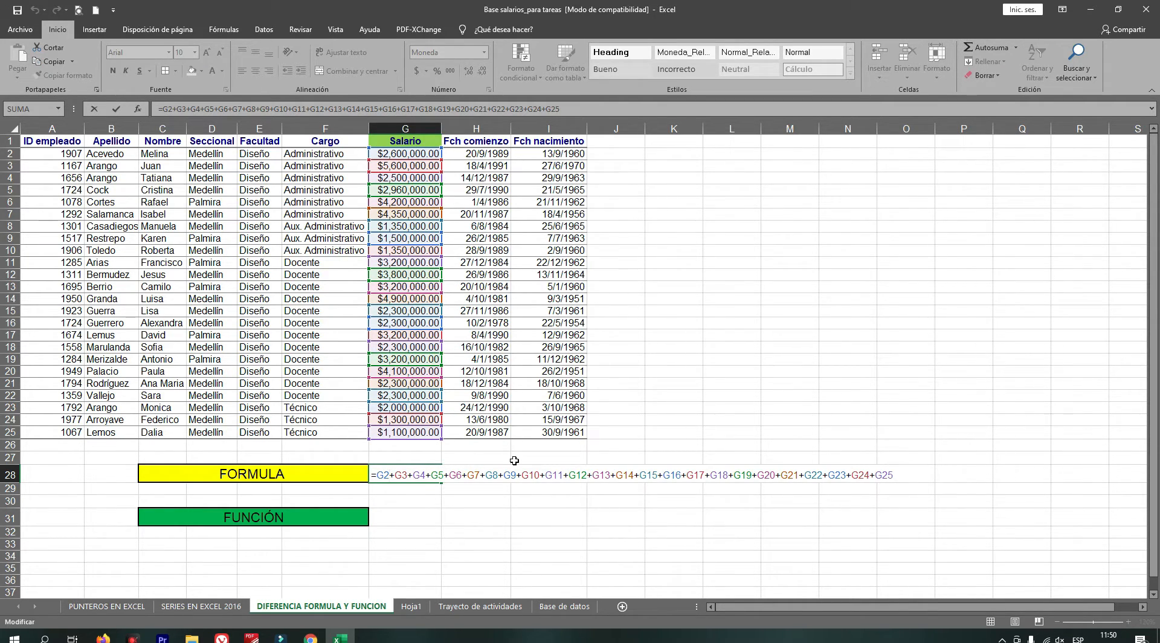
pyautogui.press('Return')
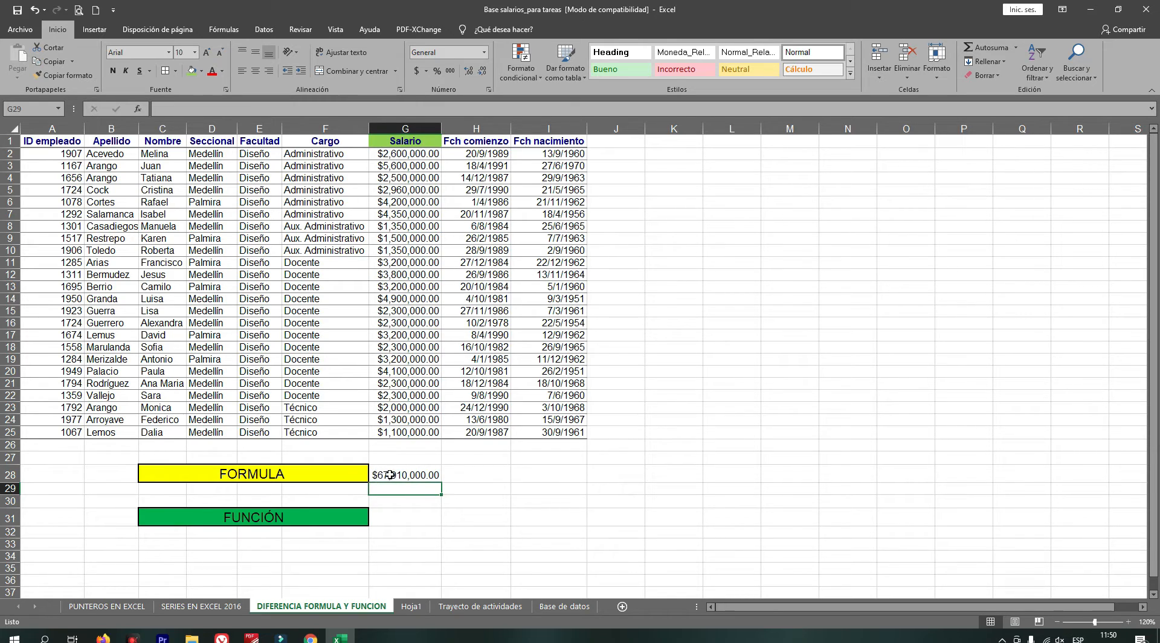
pyautogui.click(391, 475)
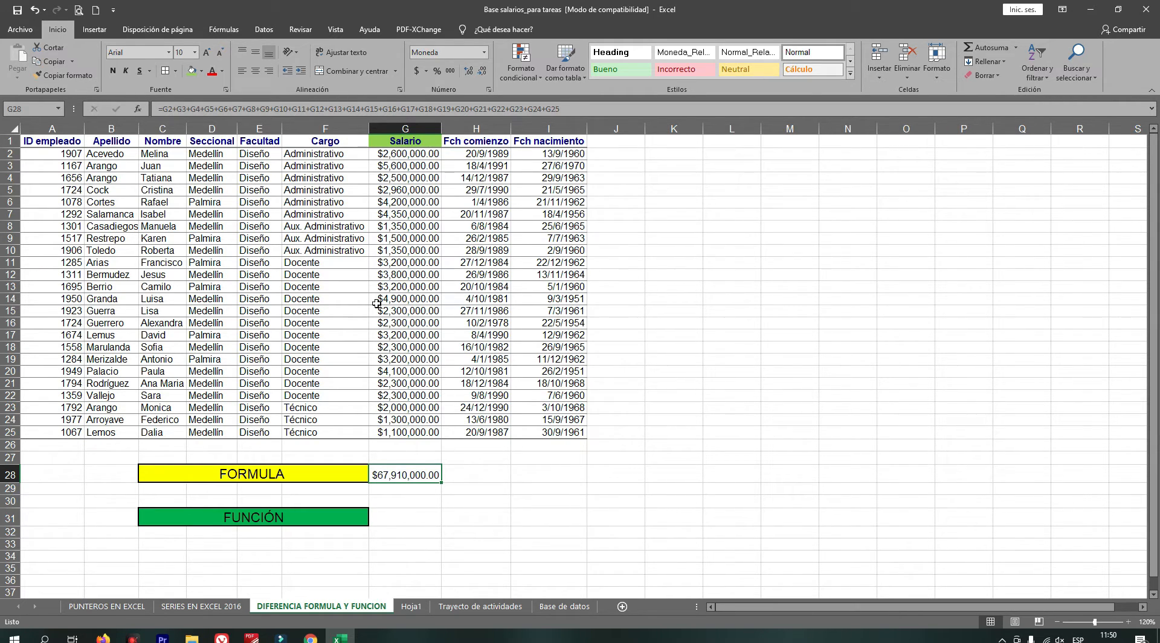
# Enter the function =SUMA(G2:G25) in the cell beside FUNCIÓN, selecting the Salario range.
pyautogui.click(394, 517)
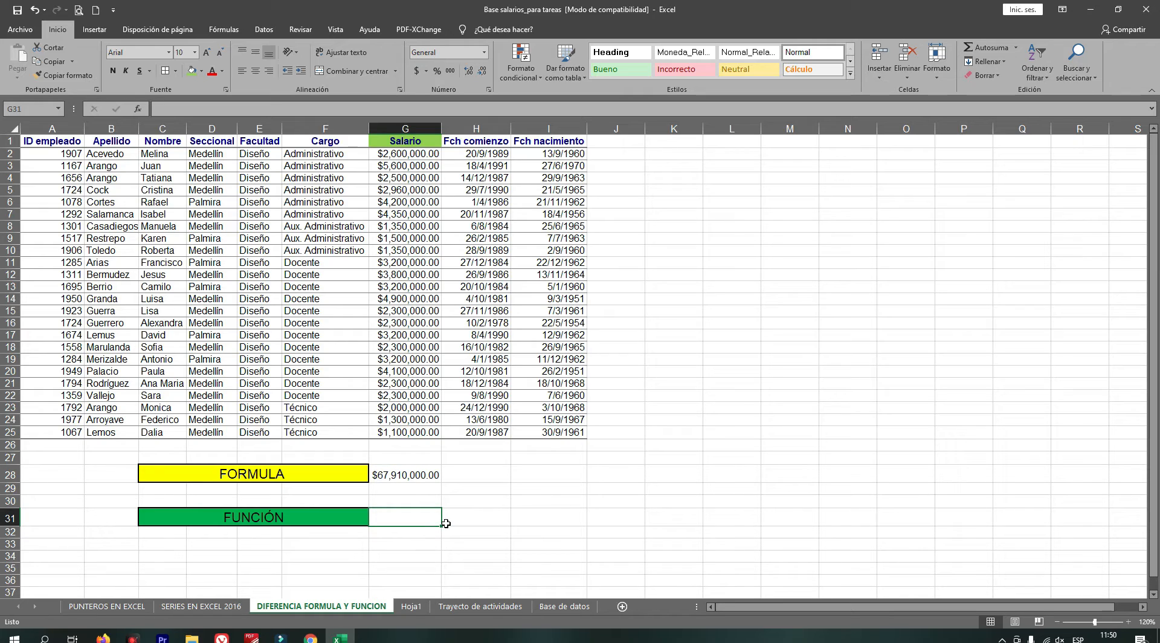
pyautogui.write('=')
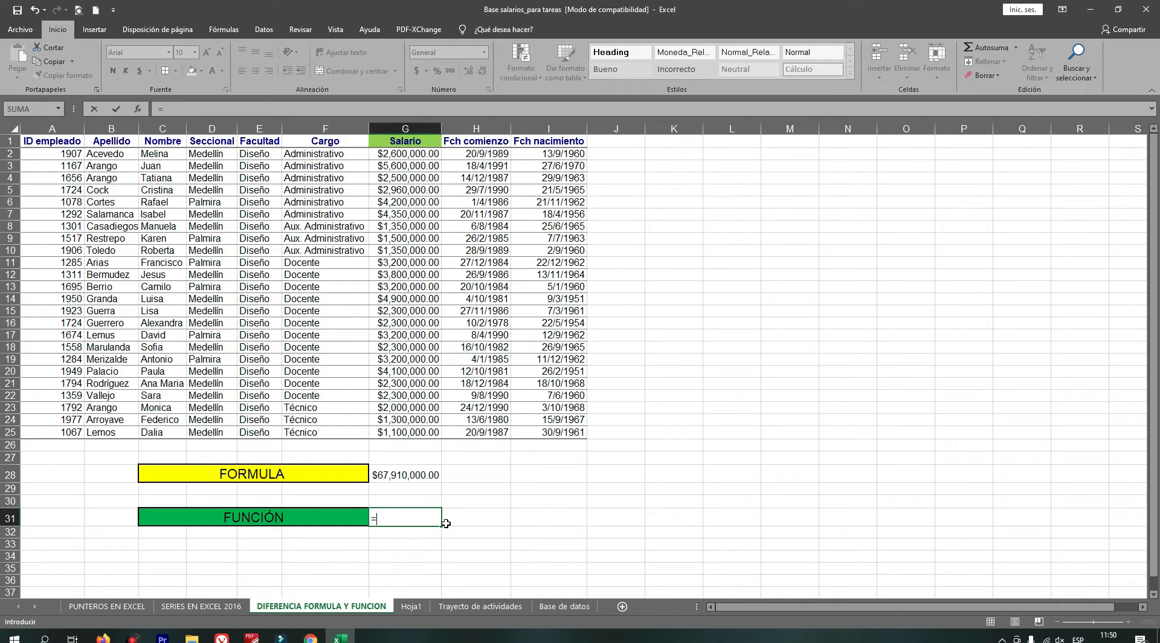
pyautogui.write('SUMA')
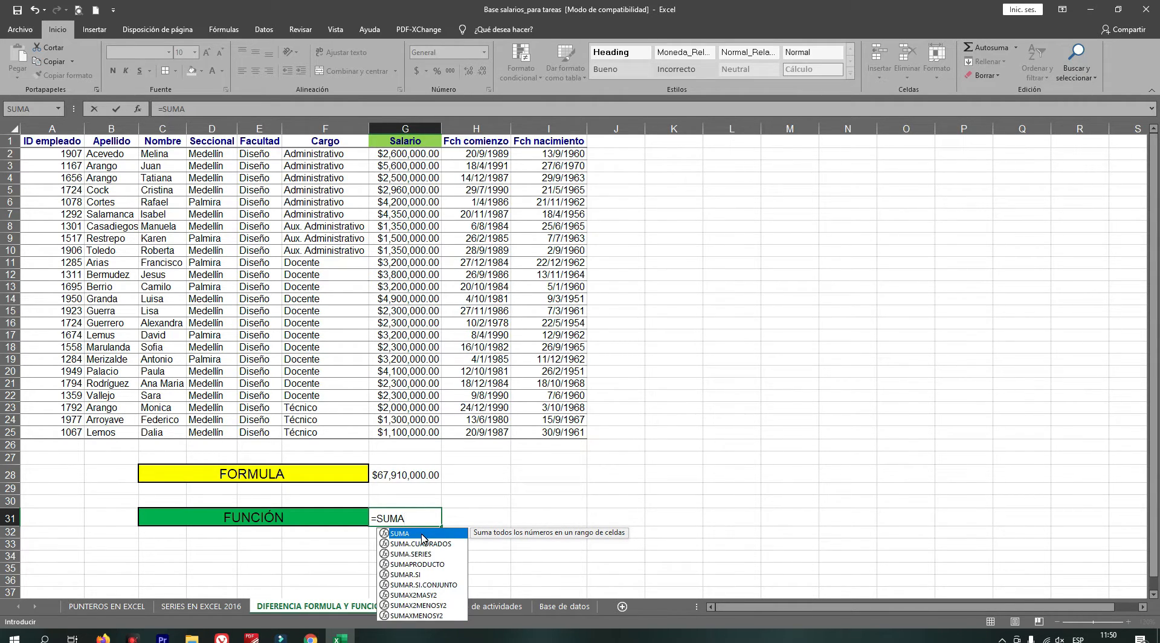
pyautogui.doubleClick(422, 533)
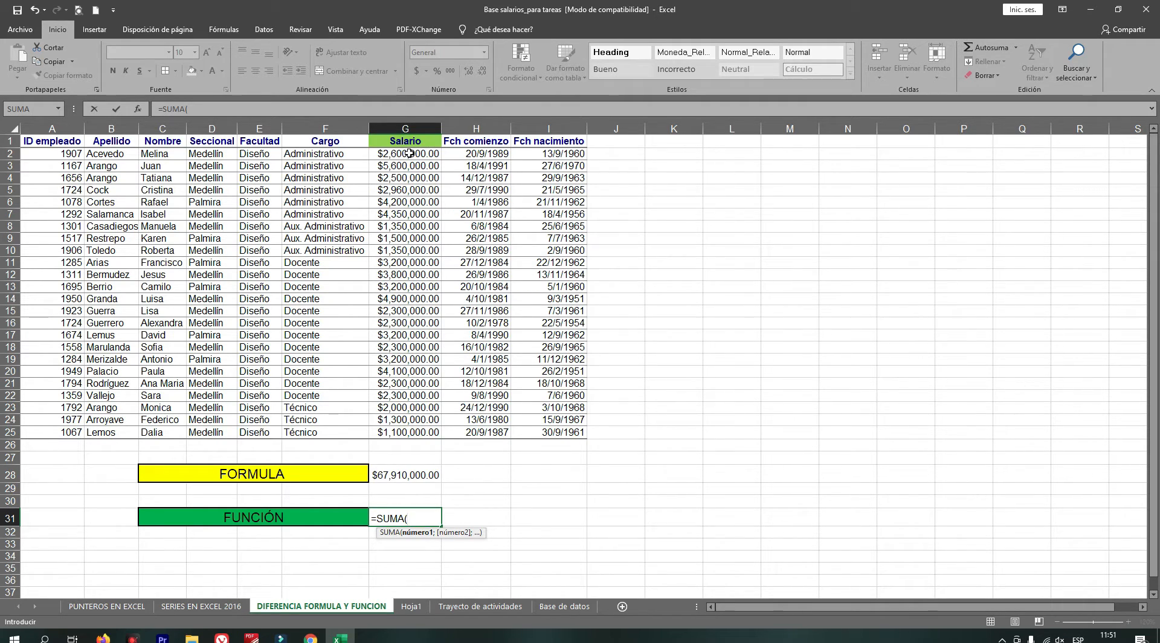
pyautogui.moveTo(409, 154); pyautogui.dragTo(394, 429)
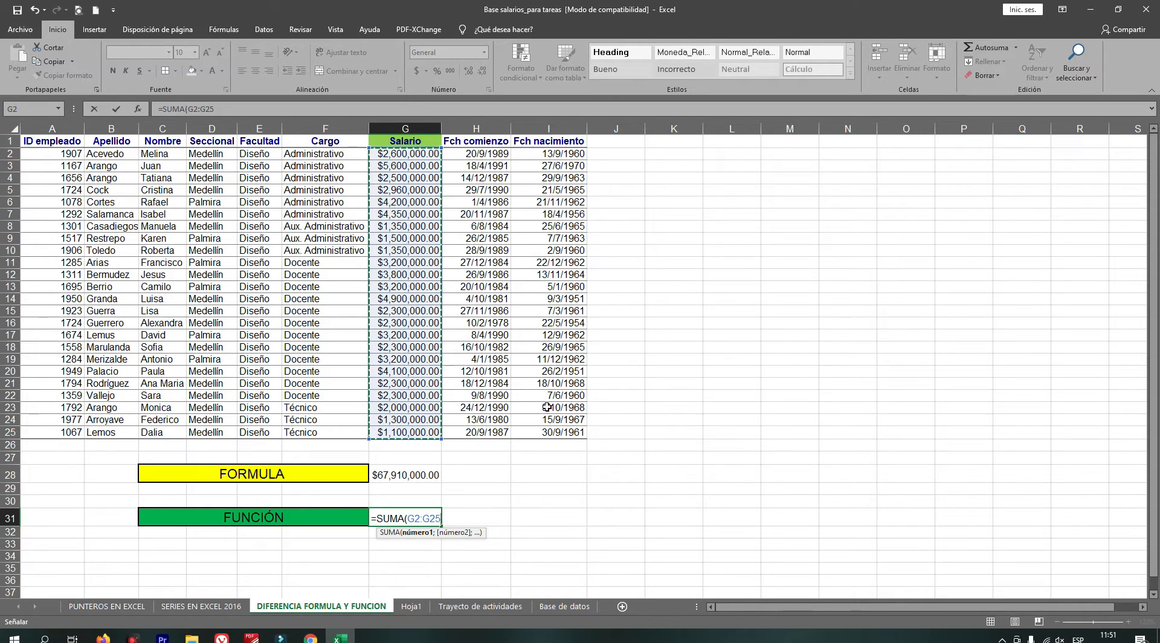
pyautogui.write(')')
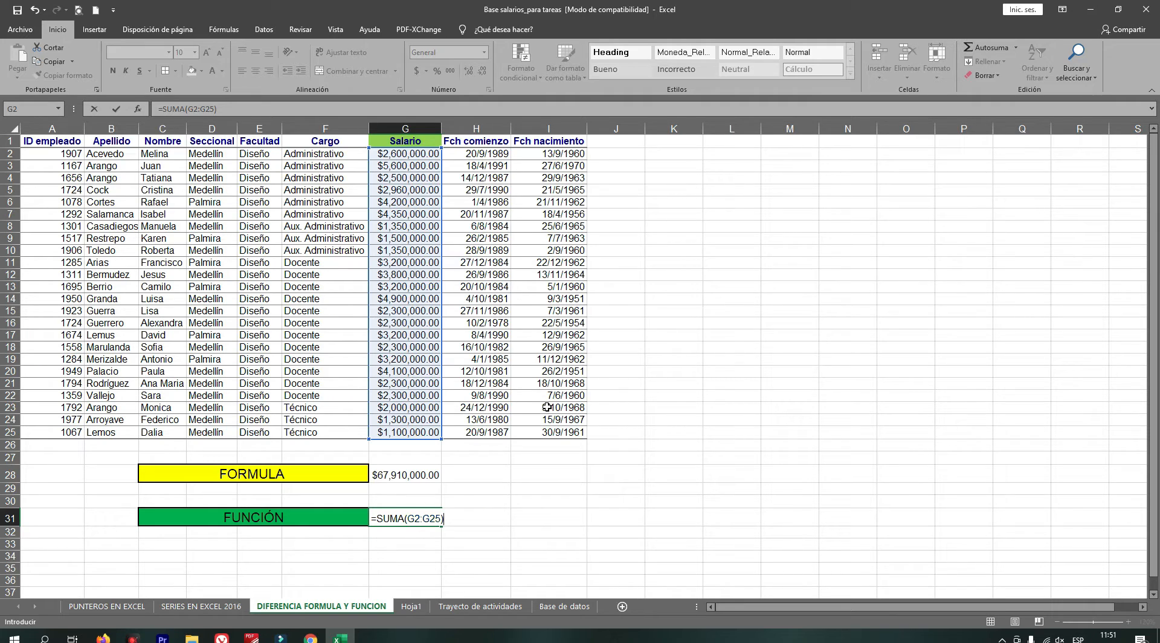
pyautogui.press('Return')
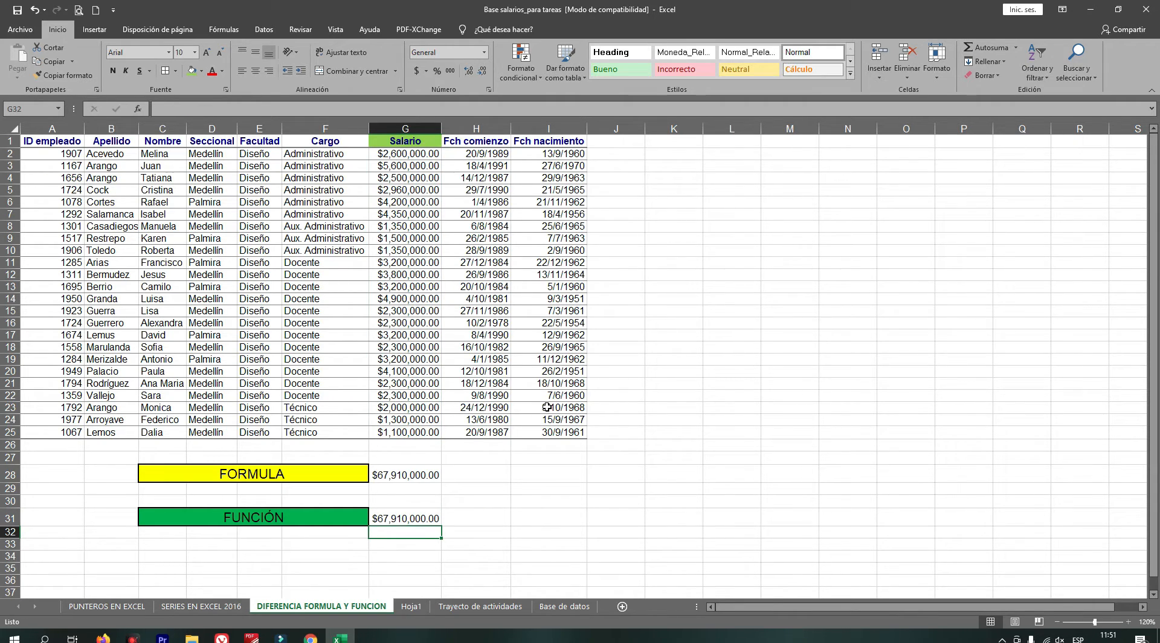
# Compare the contents of the FORMULA cell and the FUNCIÓN cell.
pyautogui.click(410, 476)
pyautogui.click(410, 519)
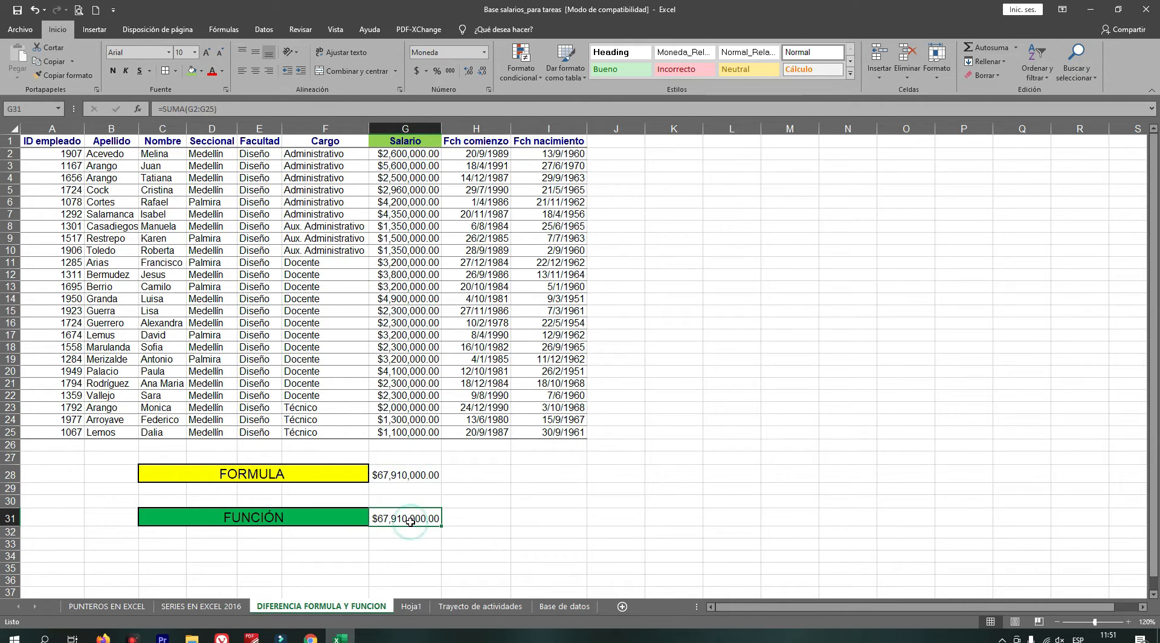
pyautogui.click(402, 476)
pyautogui.click(408, 522)
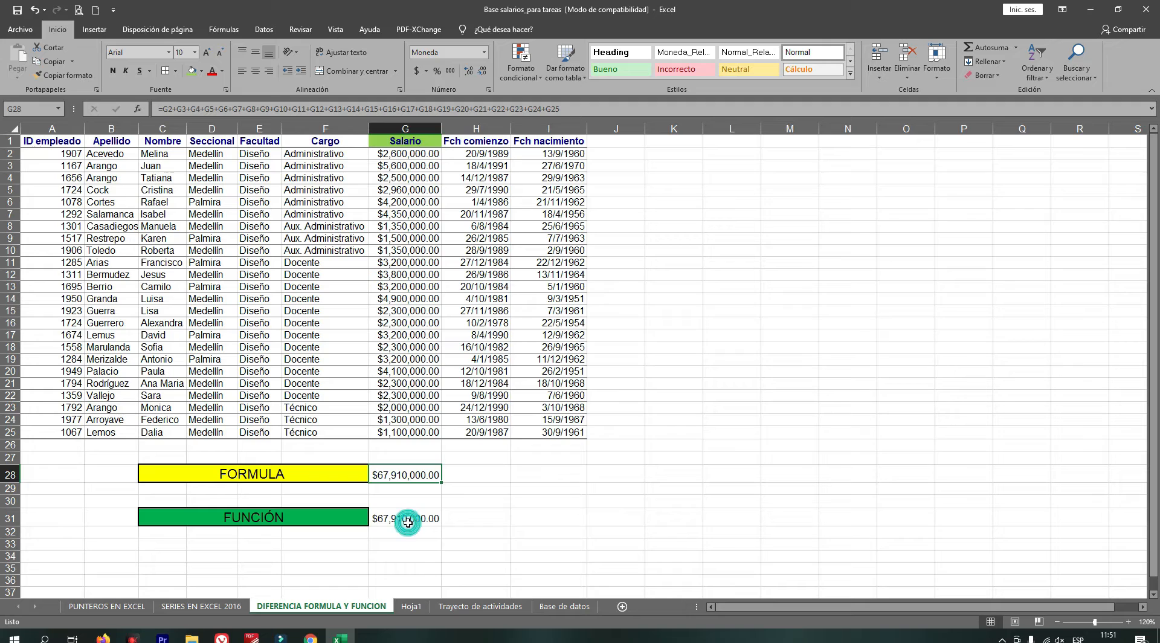
pyautogui.click(394, 475)
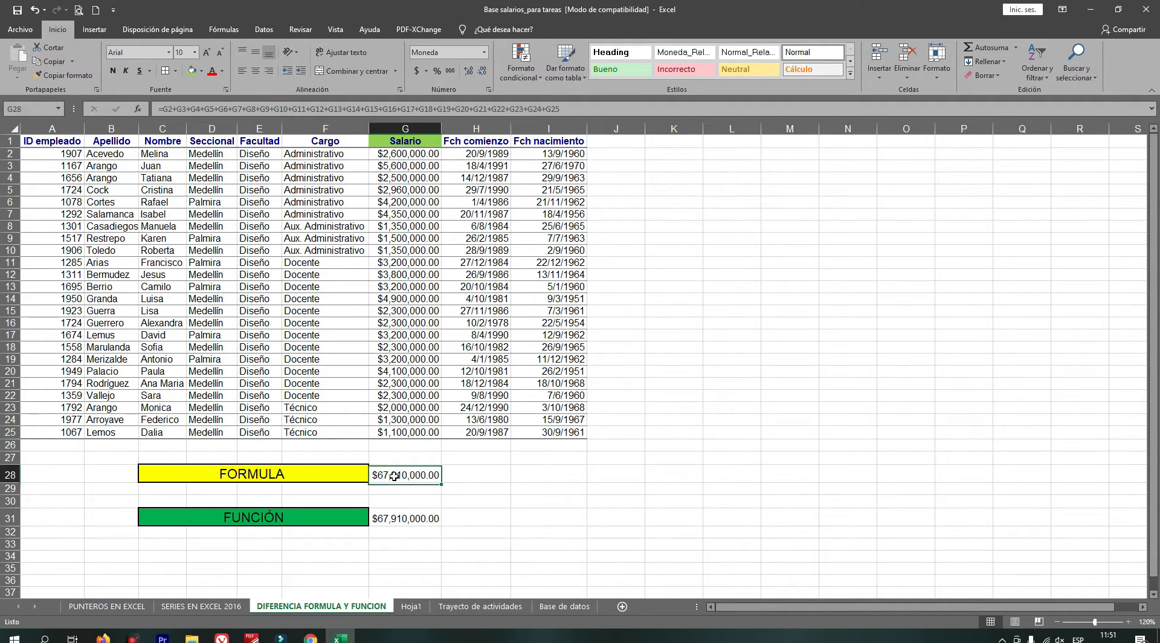
pyautogui.click(399, 518)
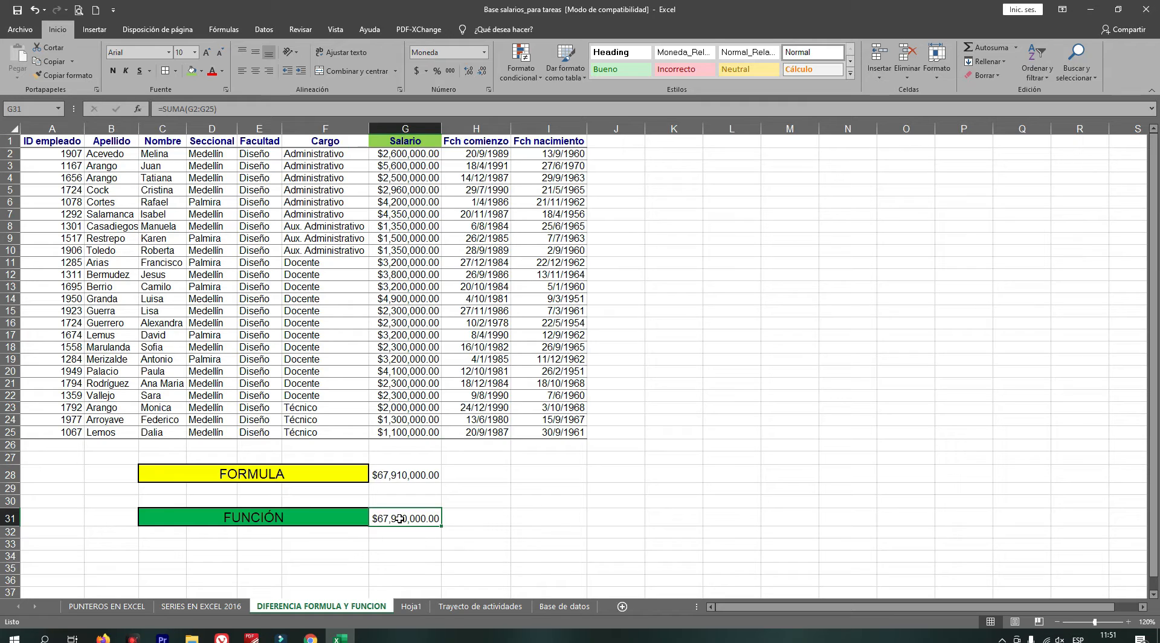
pyautogui.click(393, 475)
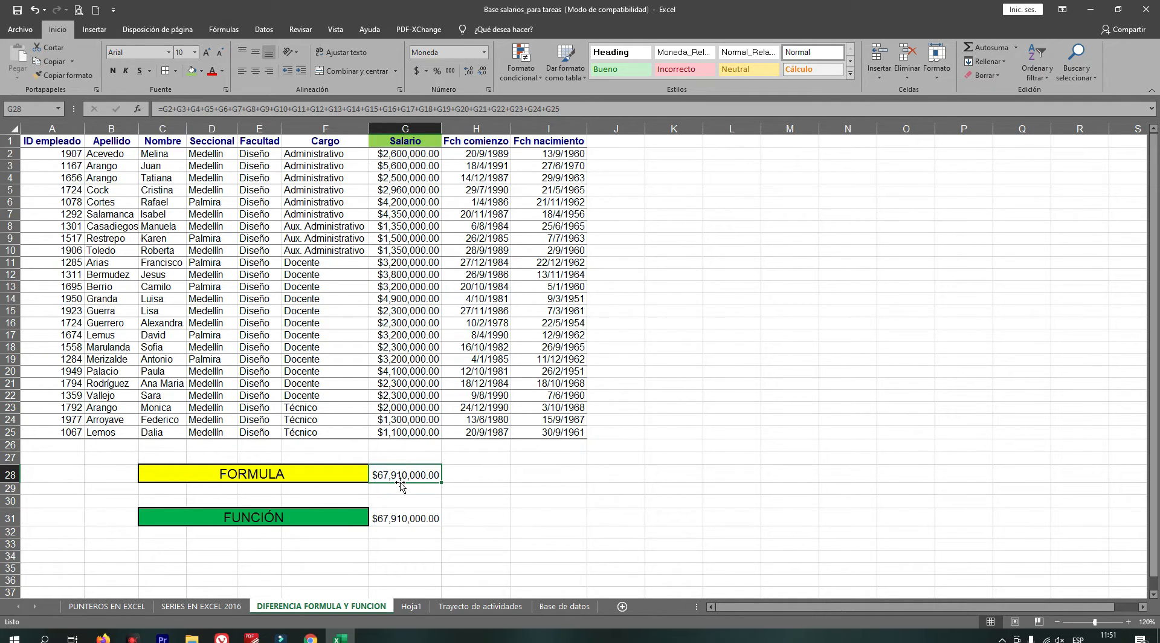
pyautogui.doubleClick(391, 518)
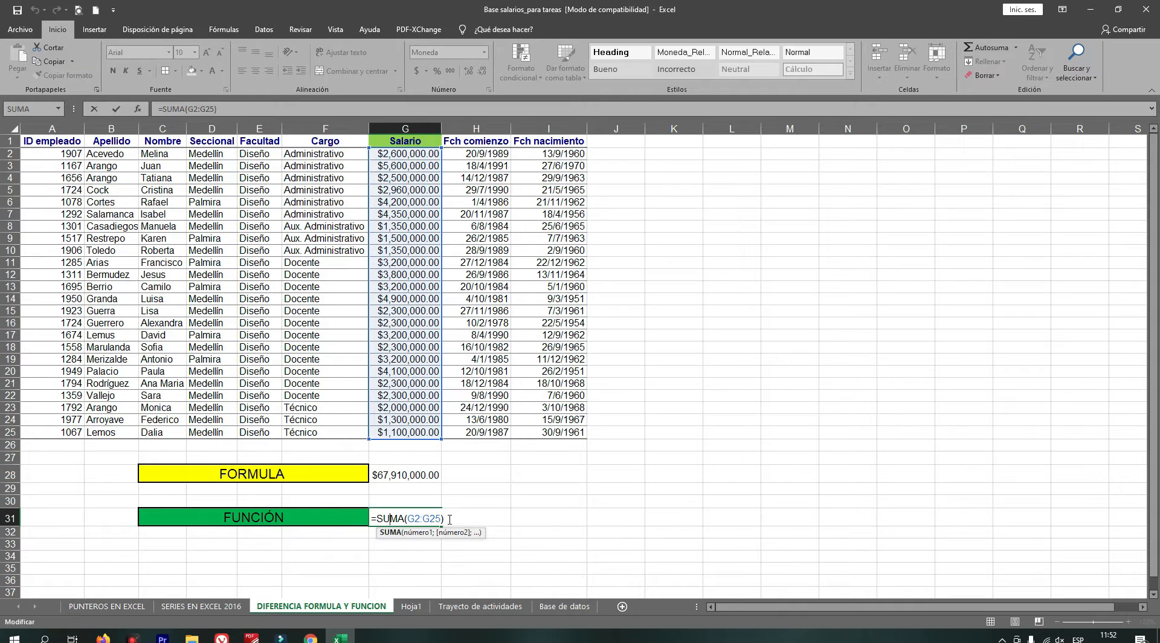
# Reopen the SUMA function in the FUNCIÓN cell to examine its G2:G25 range.
pyautogui.press('Return')
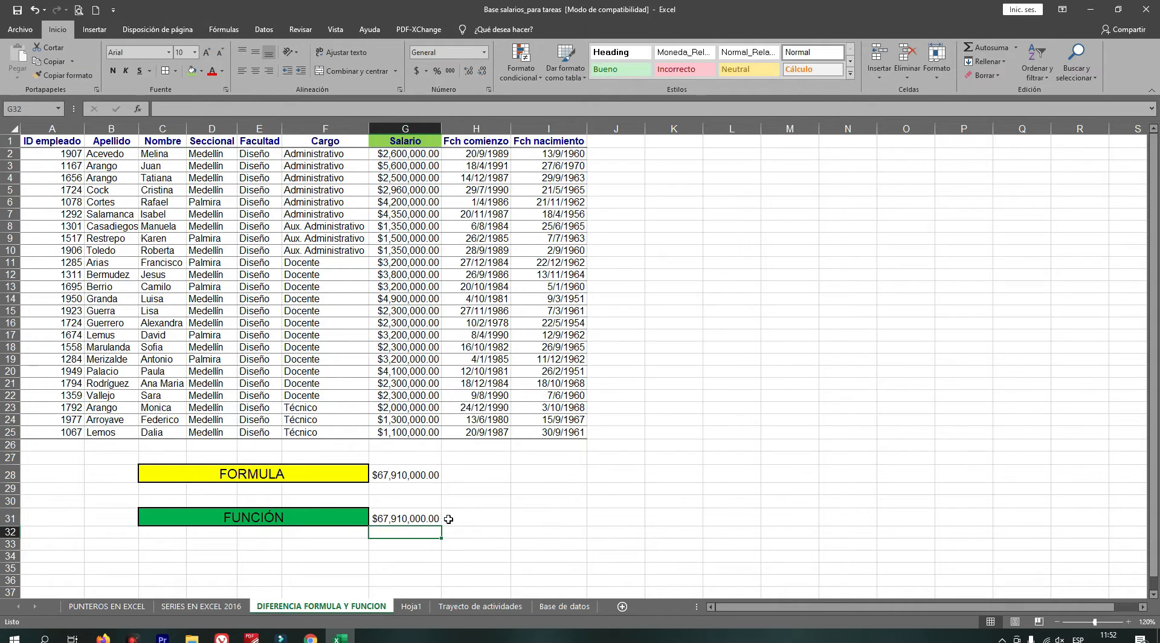
pyautogui.click(414, 520)
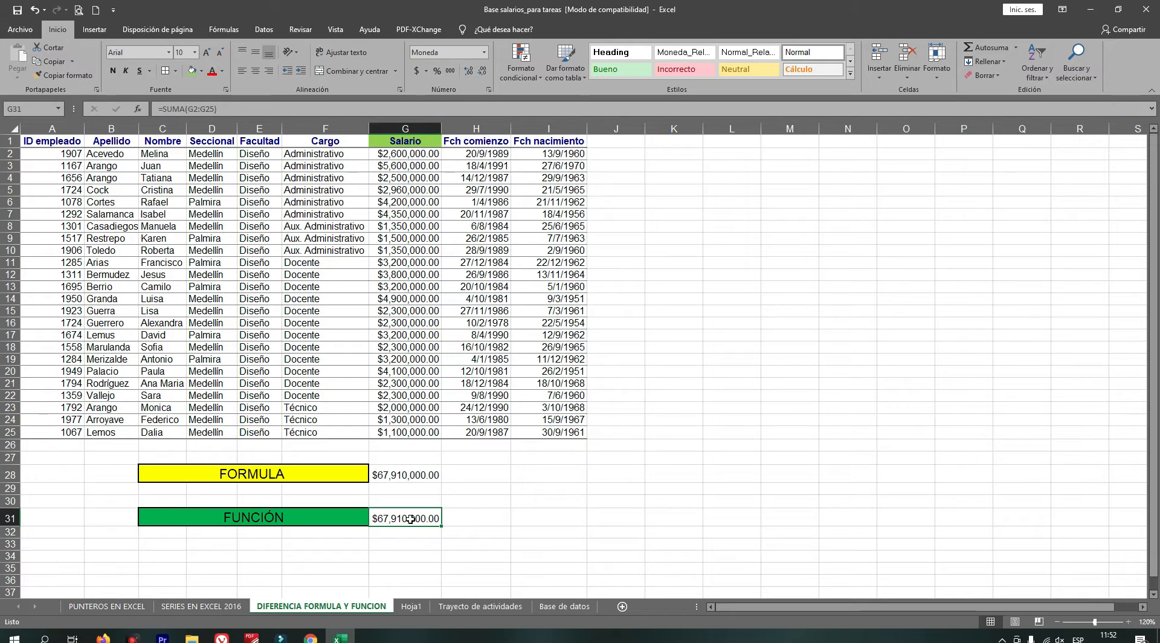
pyautogui.click(380, 474)
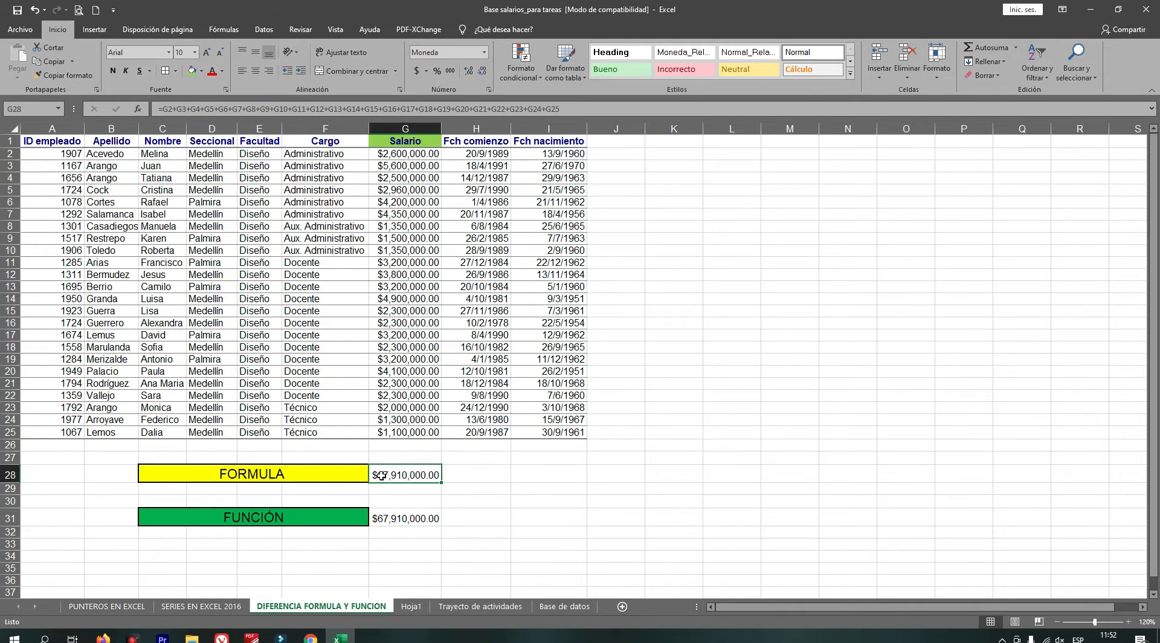
pyautogui.click(382, 518)
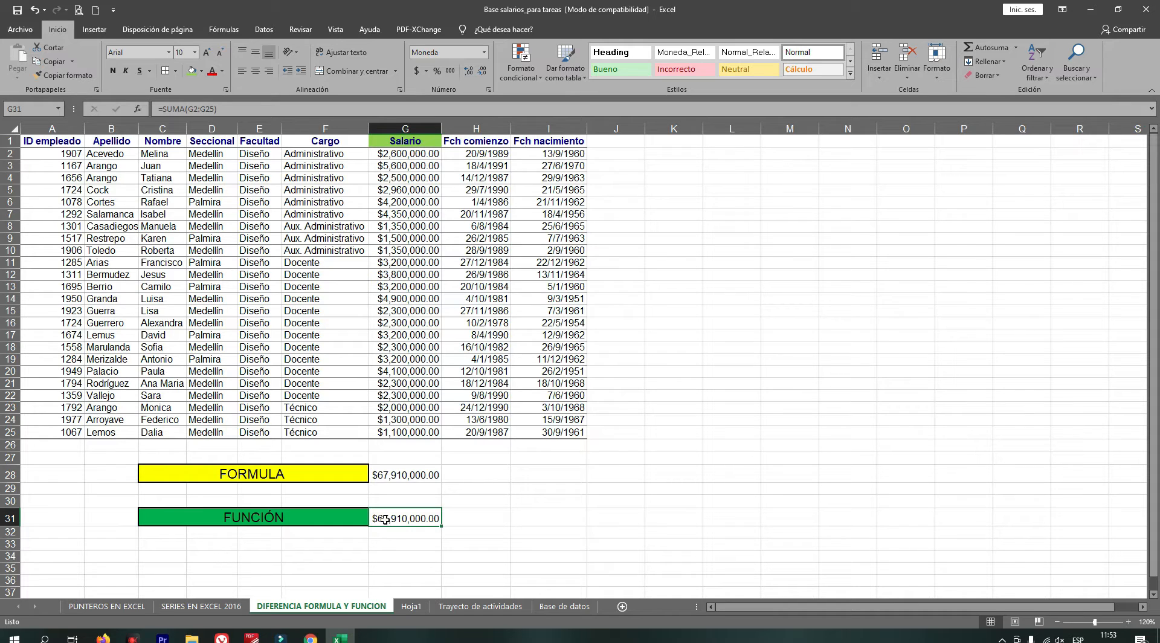
pyautogui.doubleClick(387, 520)
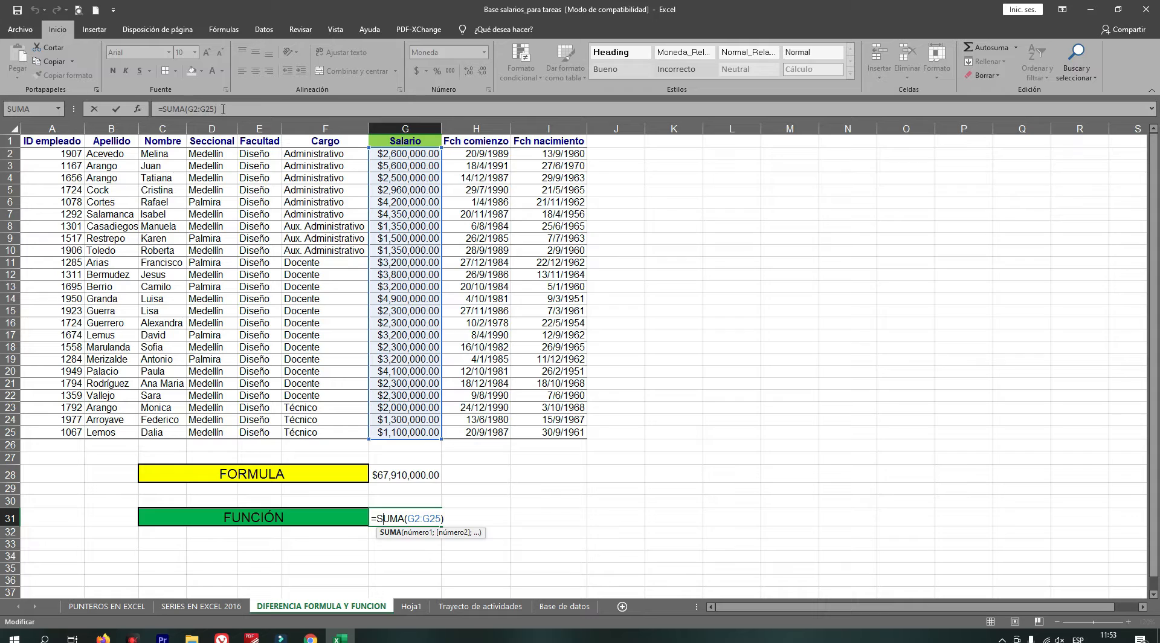
pyautogui.press('Return')
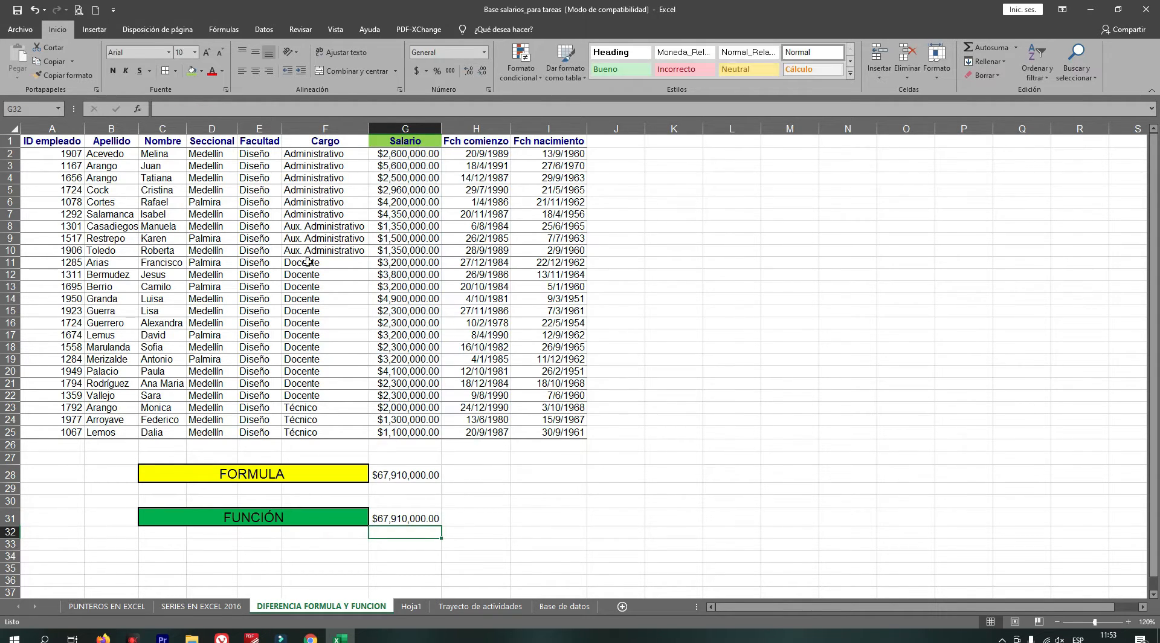
# Open the FORMULA cell's addition formula to show each referenced Salario cell.
pyautogui.click(394, 473)
pyautogui.doubleClick(395, 474)
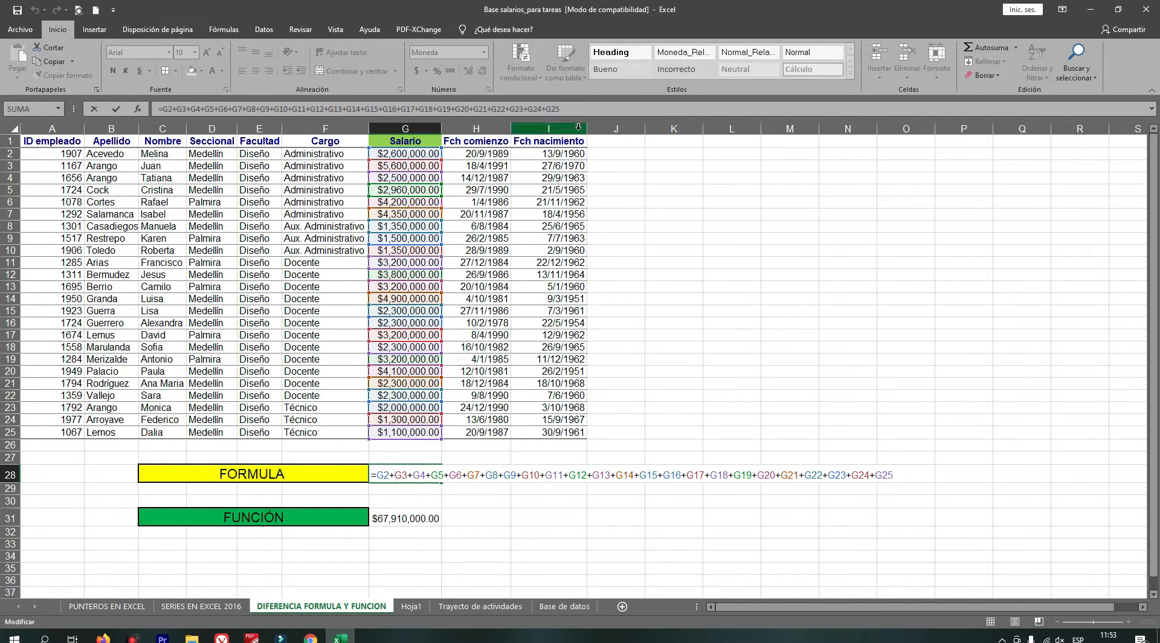
pyautogui.press('Return')
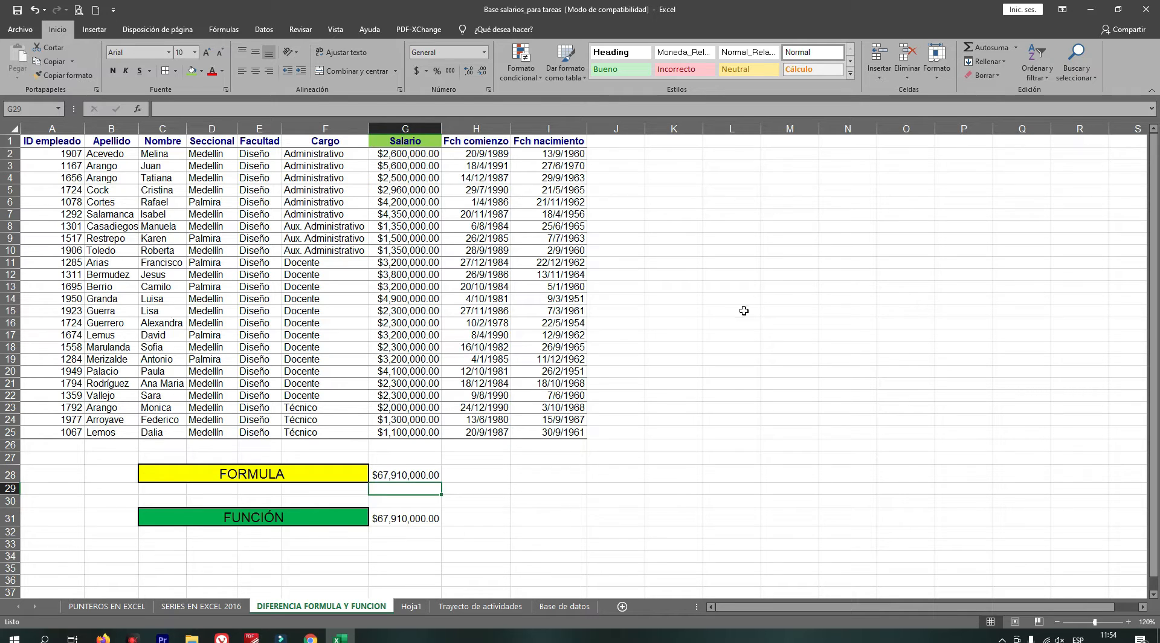
# Display the FUNCIÓN cell's SUMA formula once more, then minimize the Excel window.
pyautogui.scroll(-2, 417, 448)
pyautogui.scroll(-1, 401, 450)
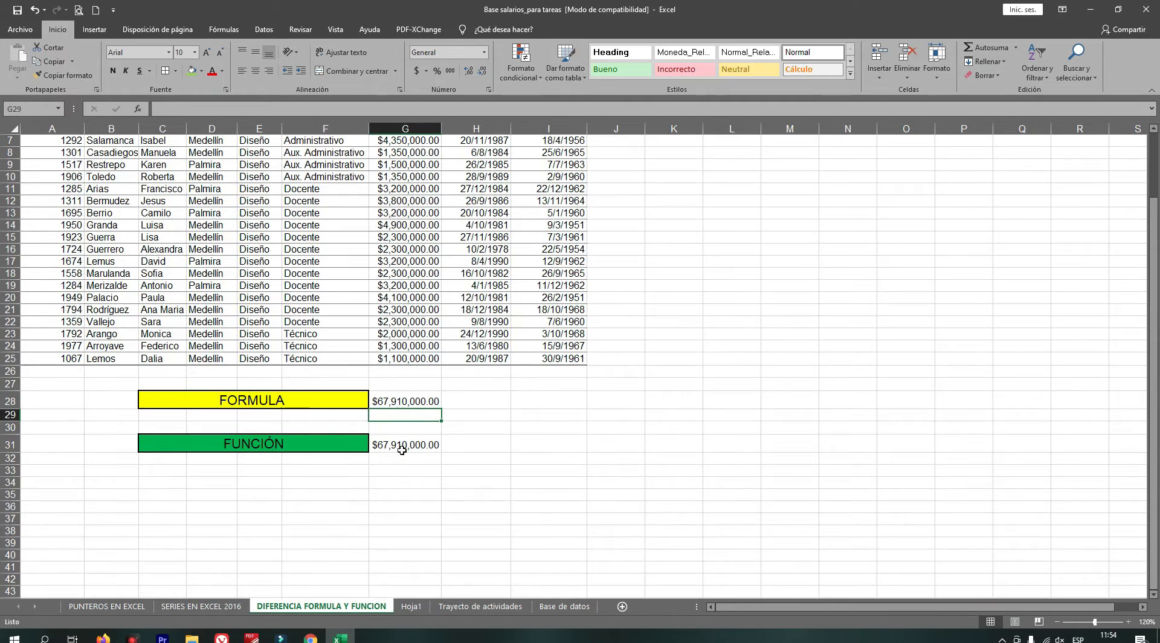
pyautogui.scroll(-1, 401, 450)
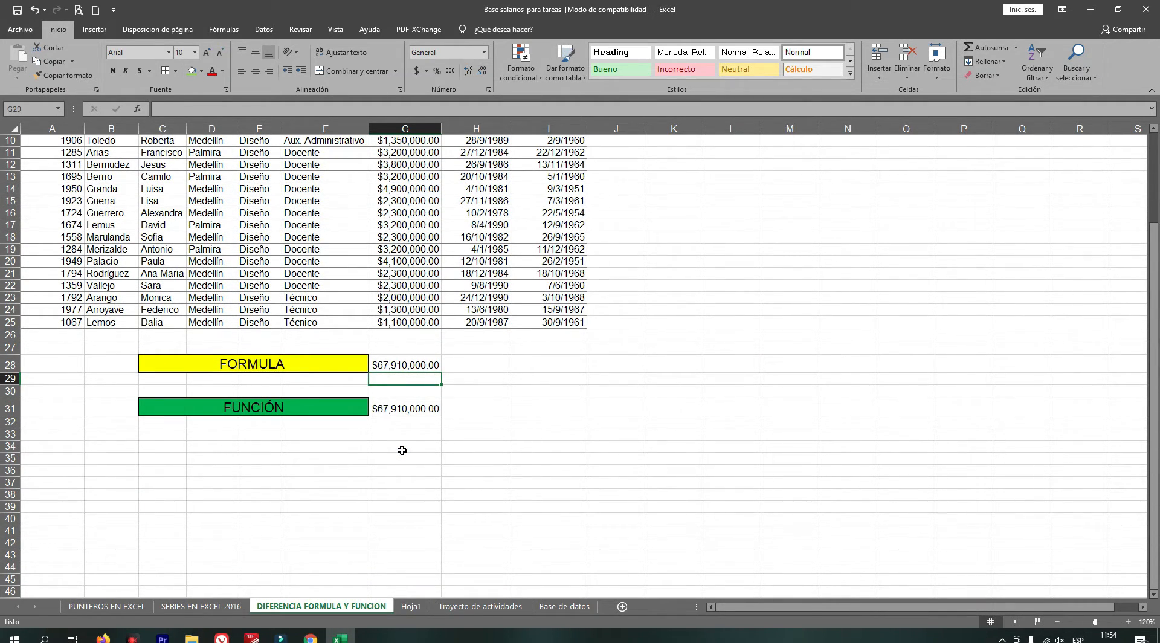
pyautogui.click(394, 409)
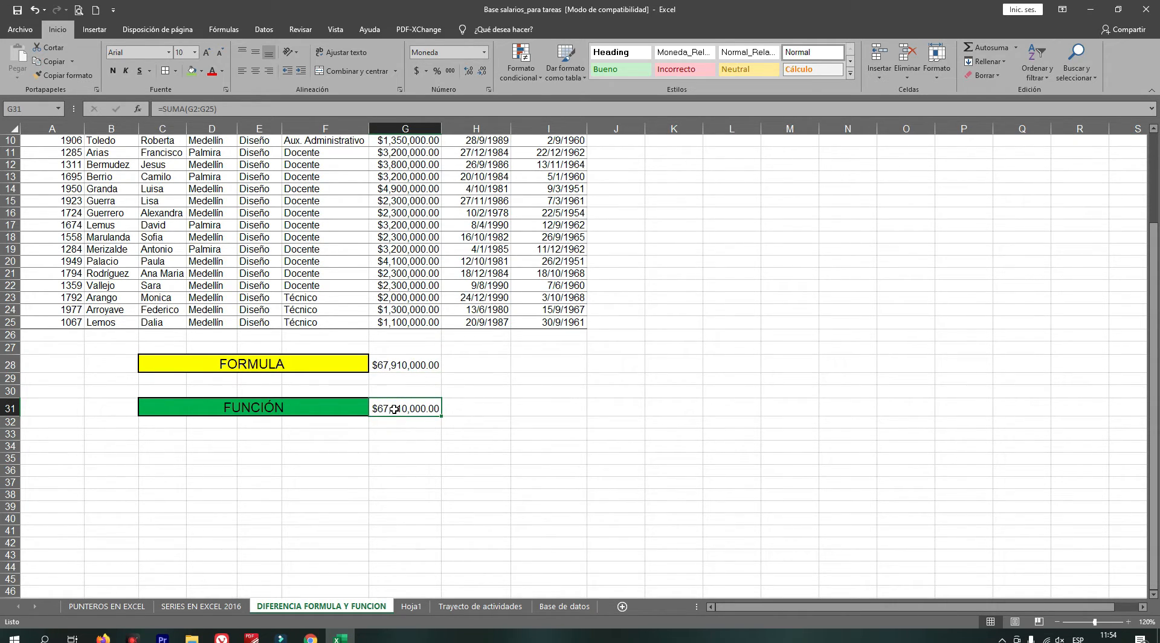
pyautogui.click(394, 409)
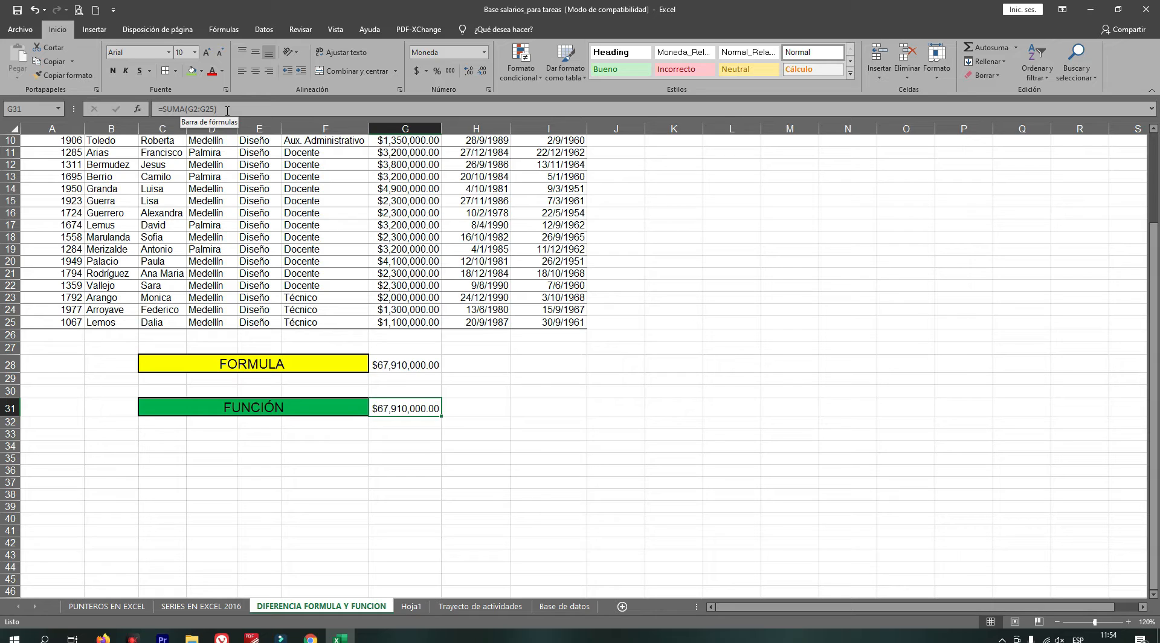
pyautogui.press('Return')
pyautogui.click(399, 409)
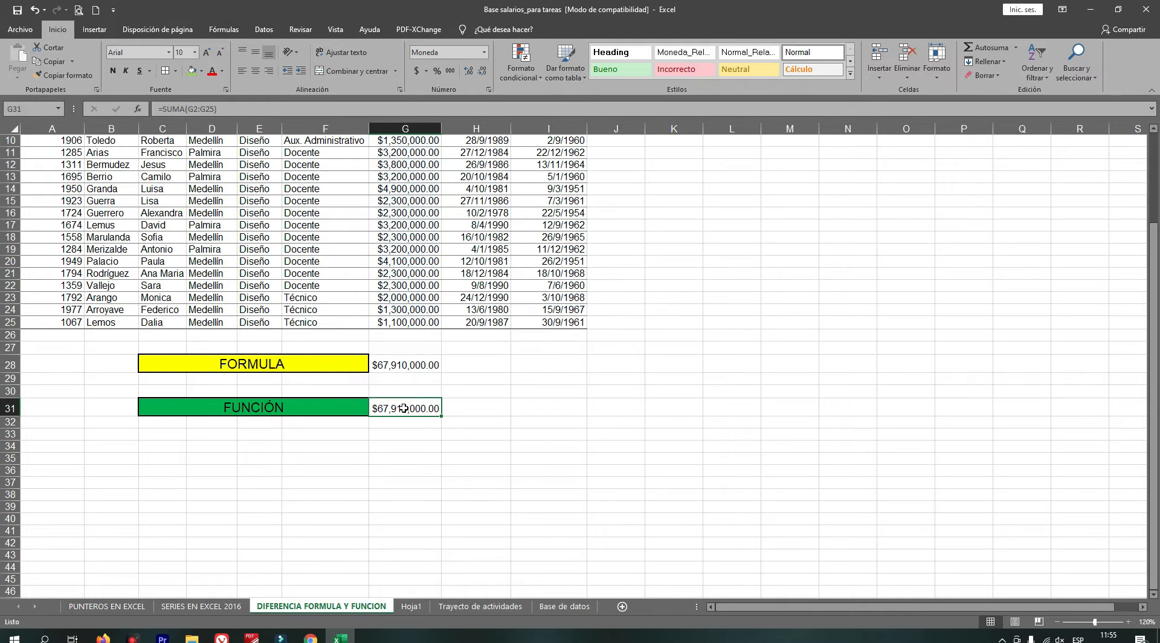
pyautogui.doubleClick(404, 408)
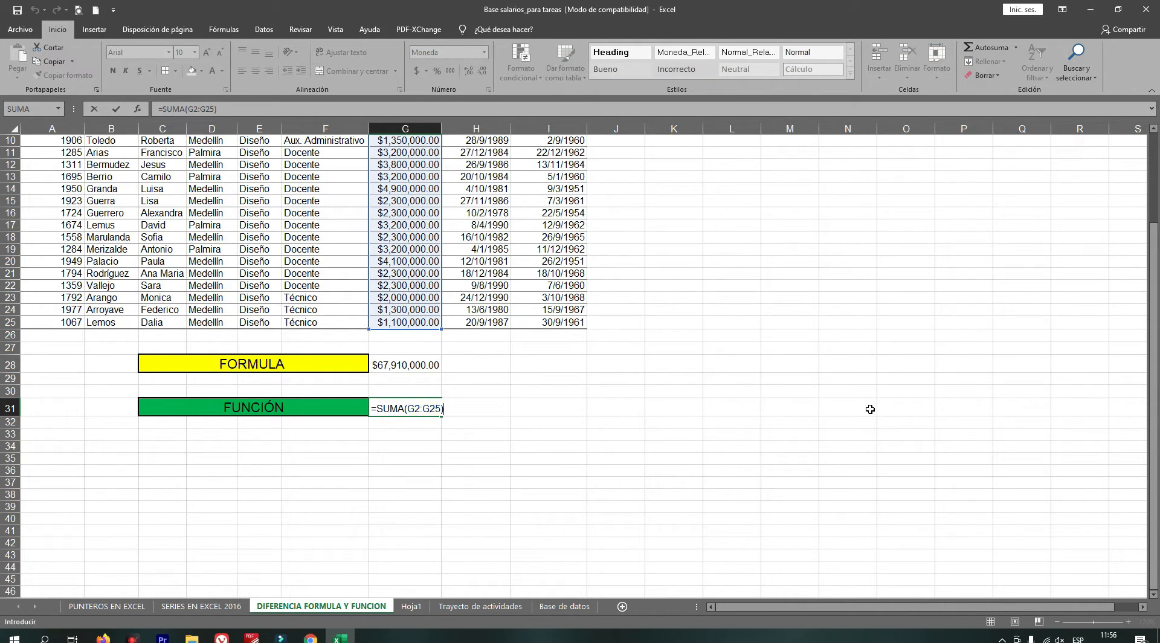
pyautogui.press('Return')
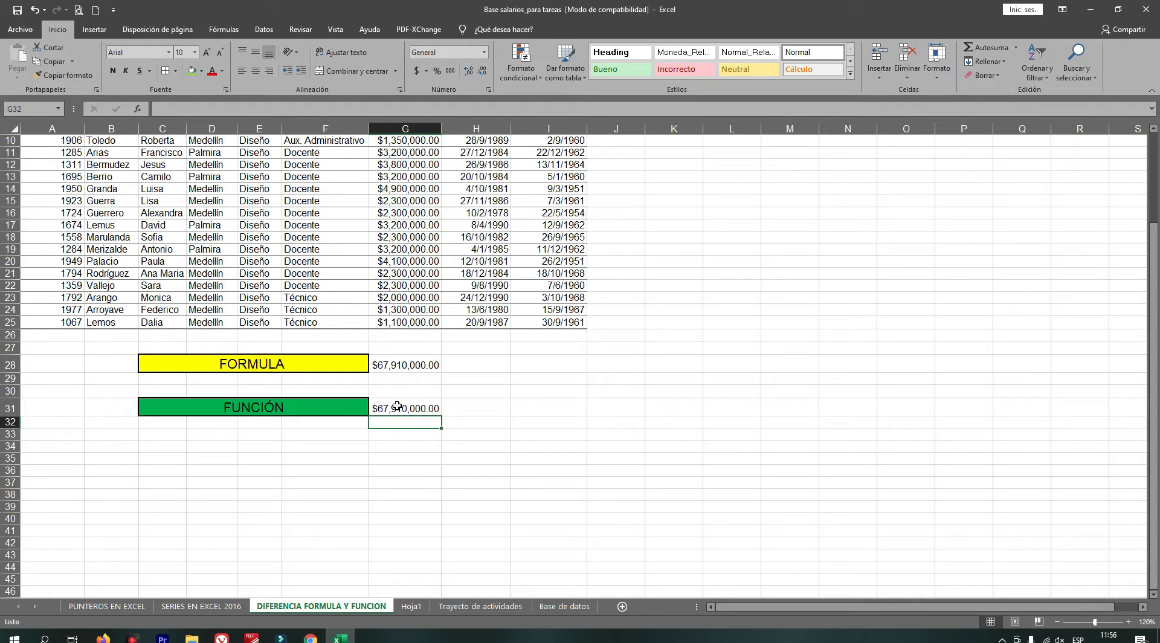
pyautogui.click(1091, 9)
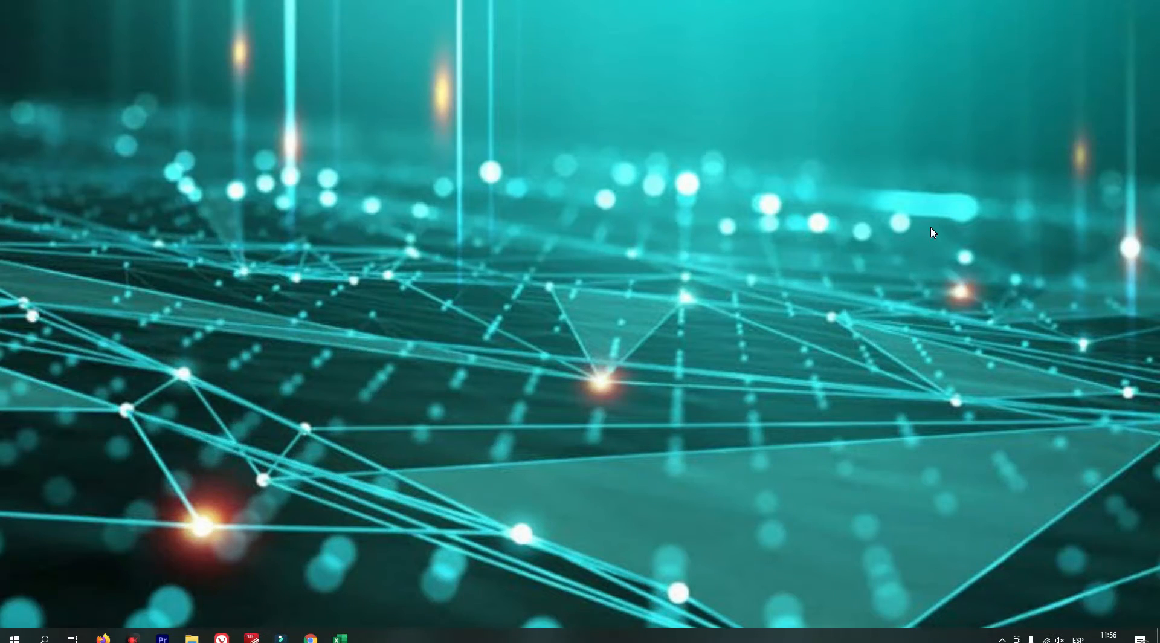